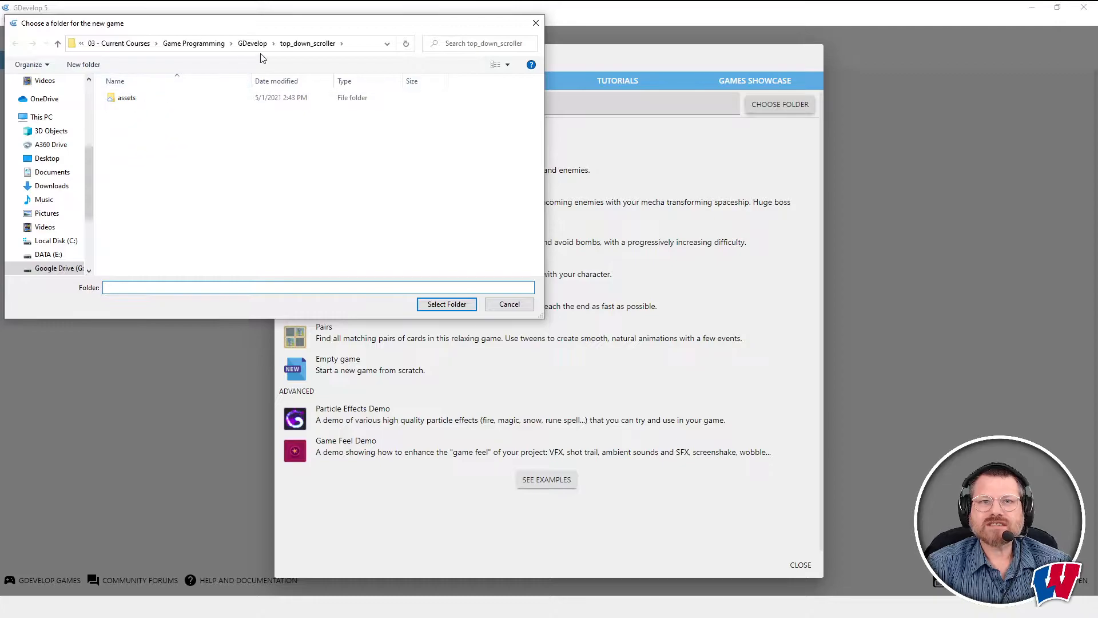
Select the top_down_scroller folder inside GDevelop as the game folder and create an empty game from scratch.
click(252, 44)
click(150, 107)
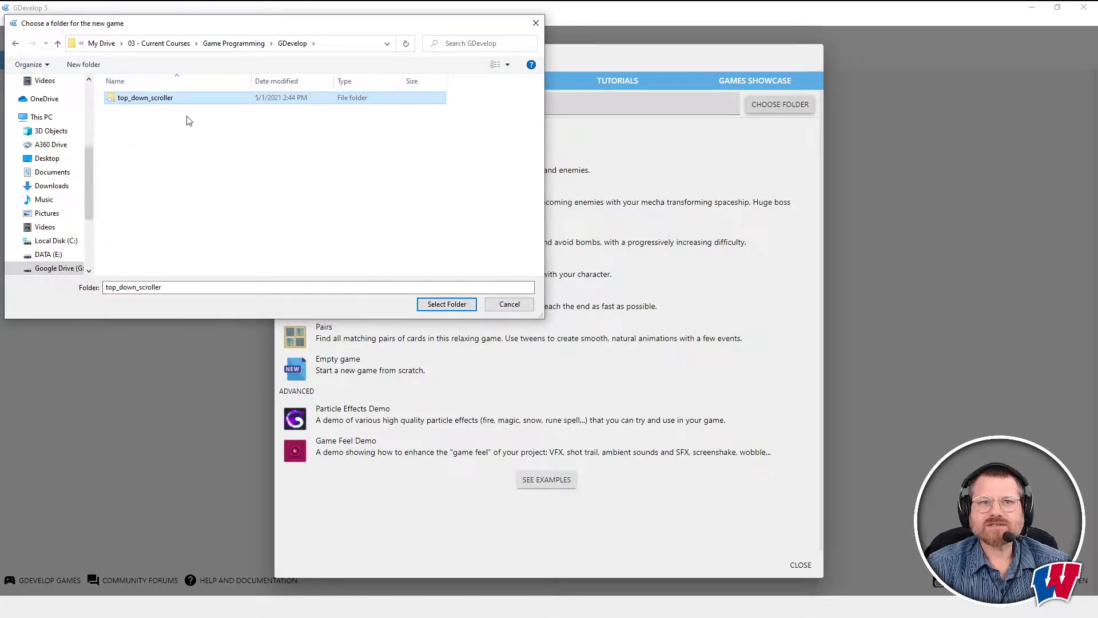
click(445, 304)
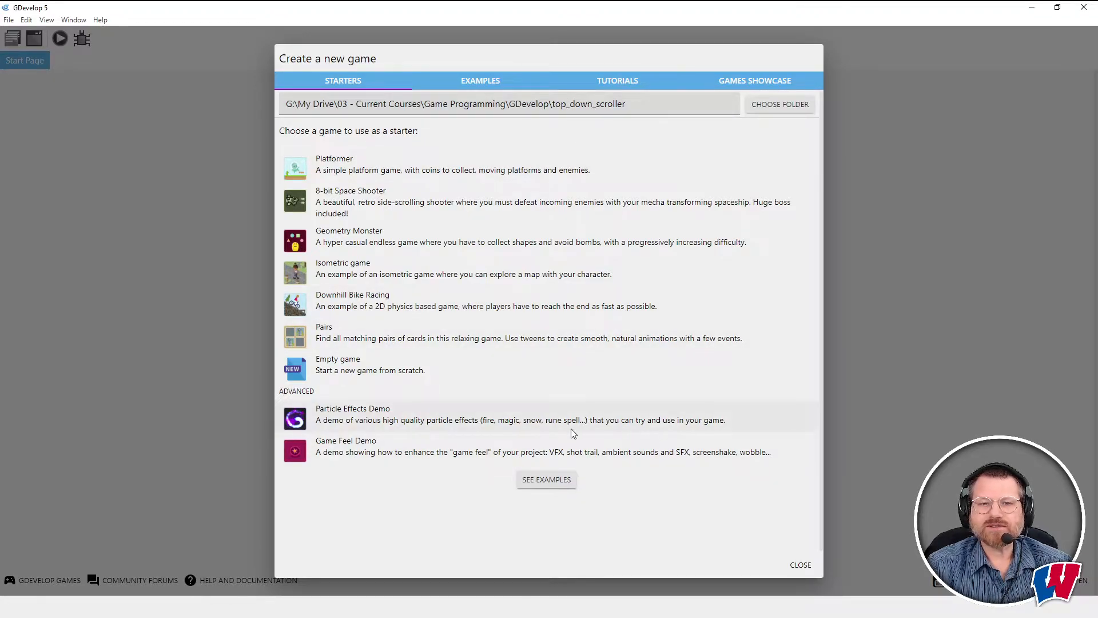
click(338, 373)
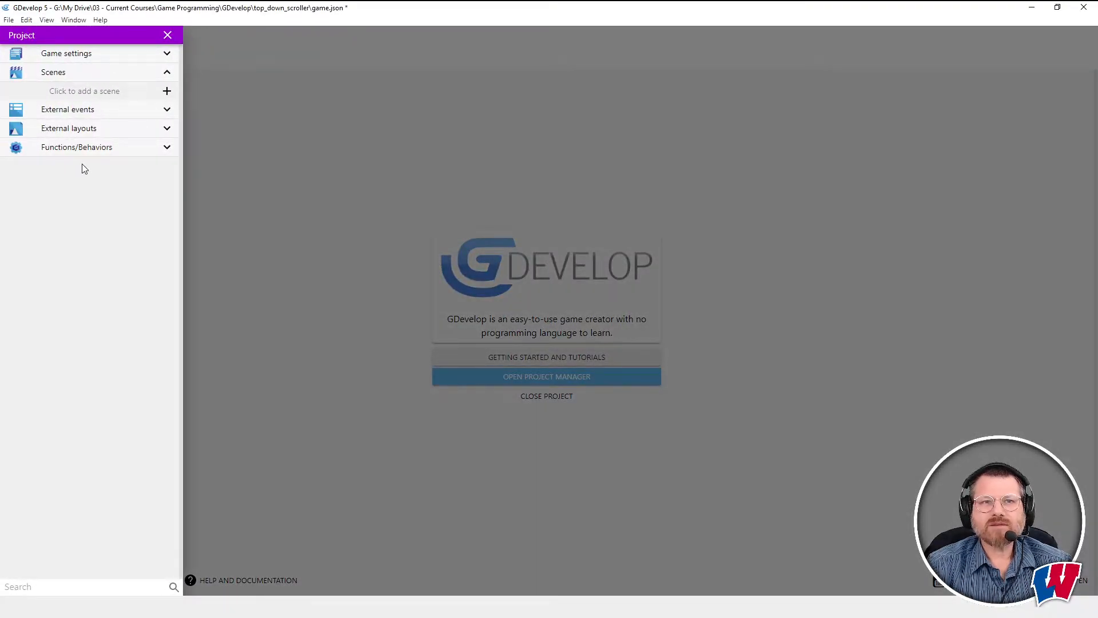
In the project's game properties, set the game resolution width to 500 and height to 800.
click(68, 54)
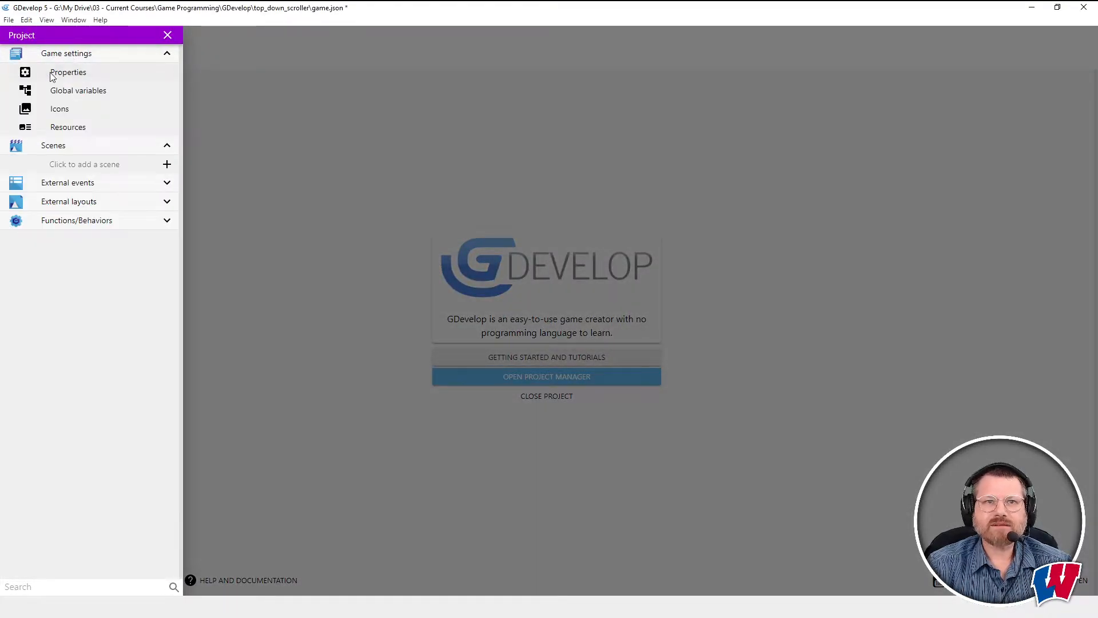
click(63, 73)
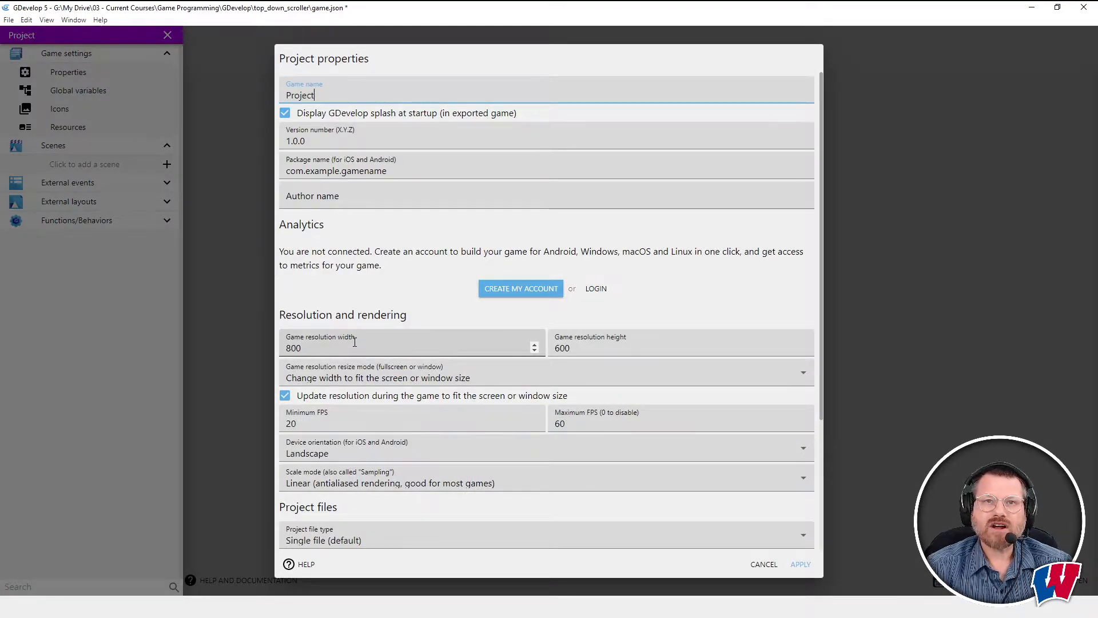
double_click(285, 349)
text(500)
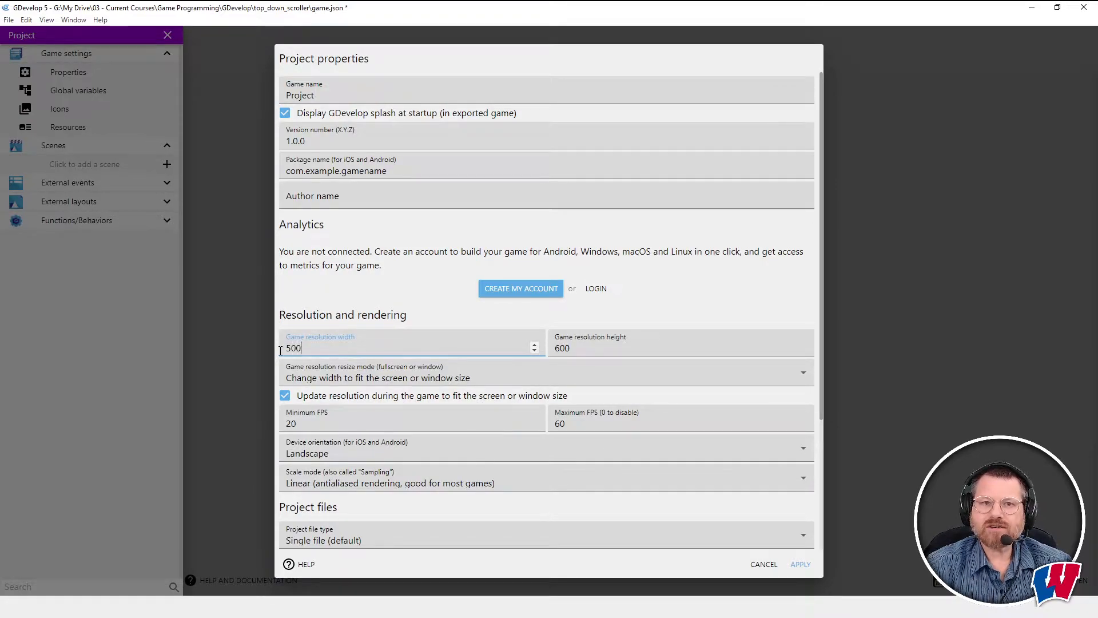
key(Tab)
text(800)
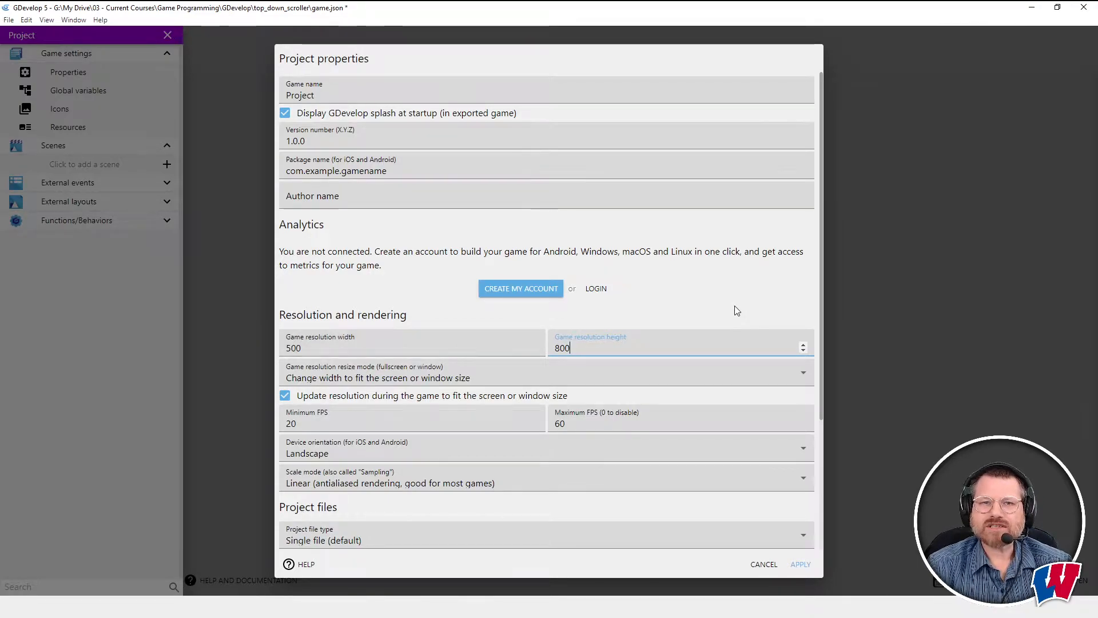
Name the game "Space Shooter", fill in the author's name, and apply the project properties.
double_click(335, 96)
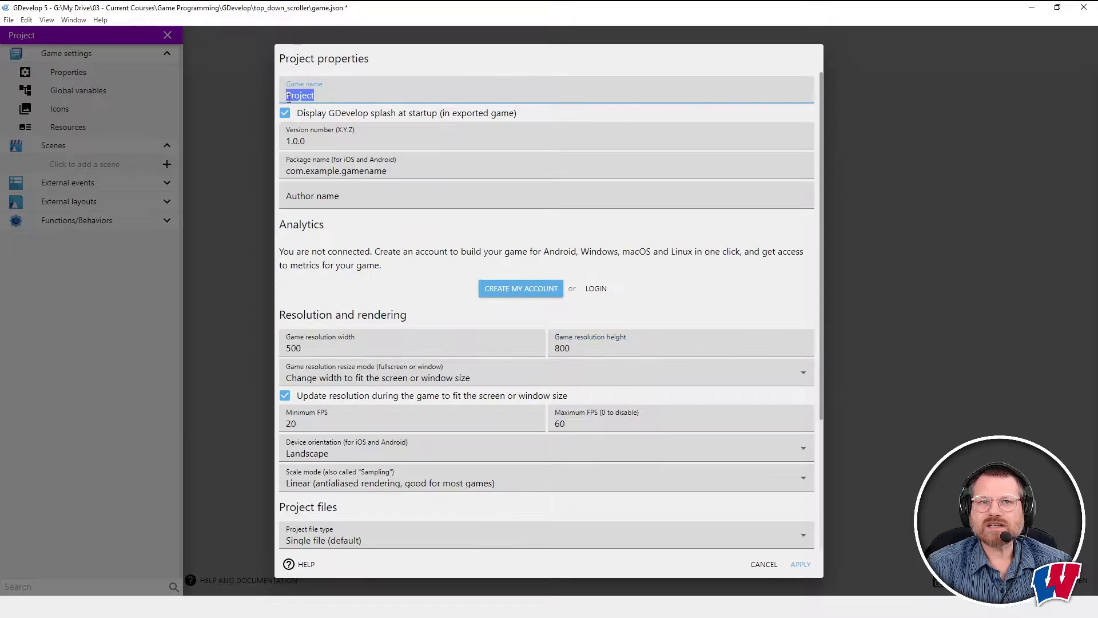
text(Space Shooter)
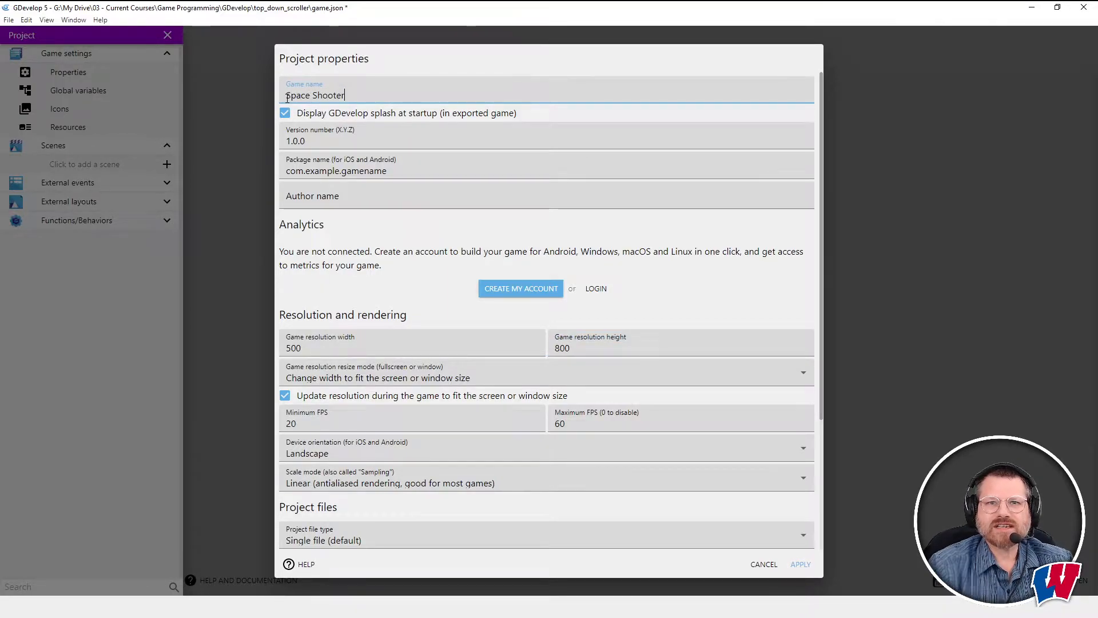
click(355, 198)
text(Tim Helland)
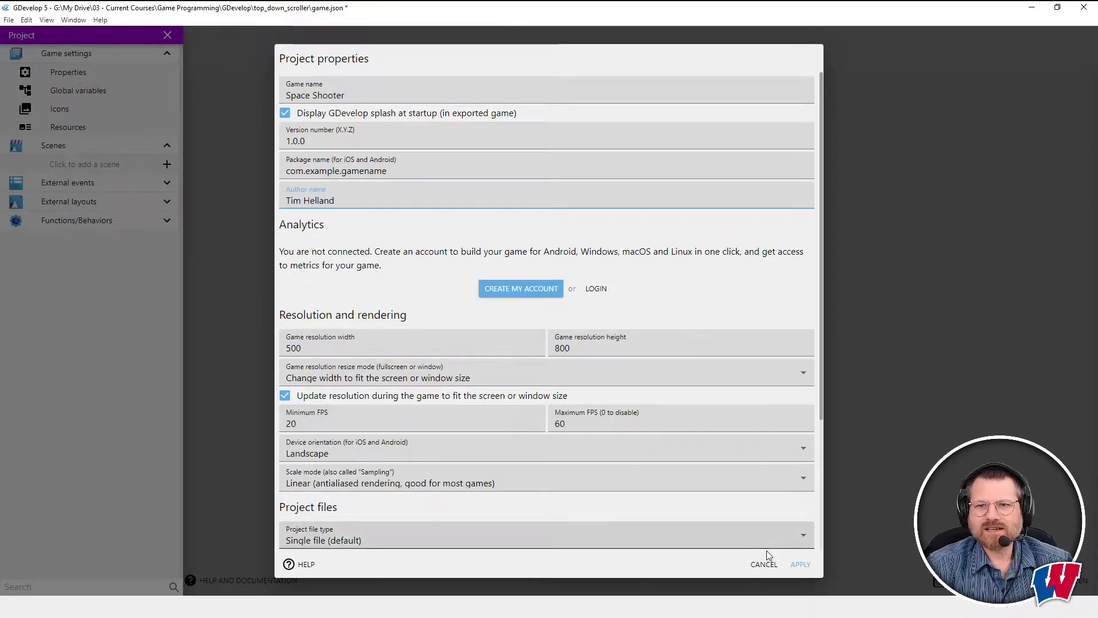
click(796, 563)
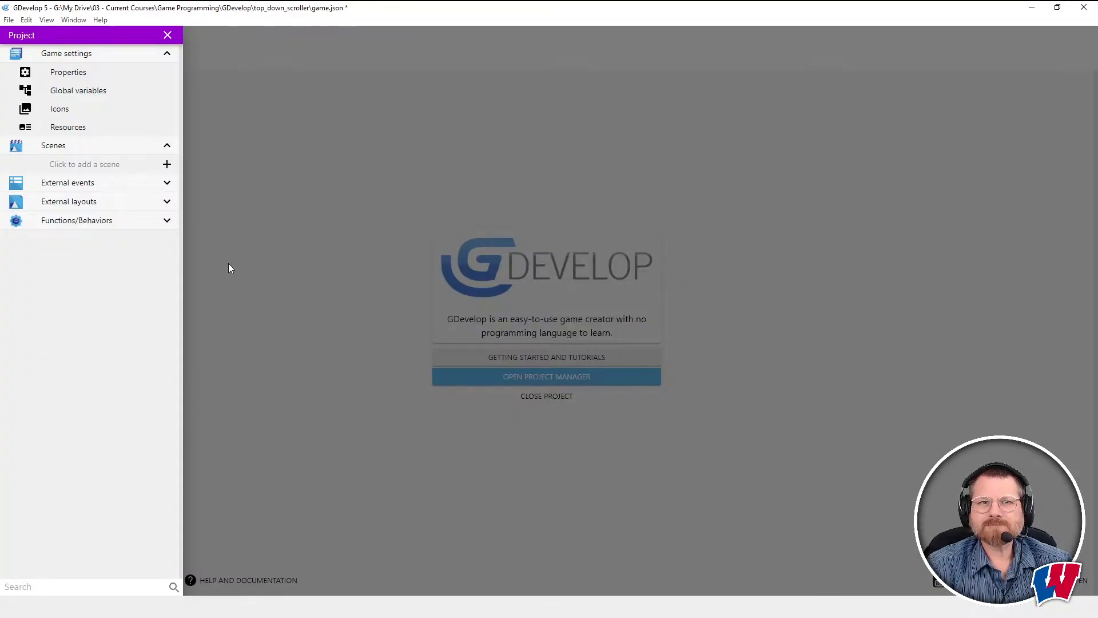
Add a scene to the project and rename it "Level 1".
click(167, 165)
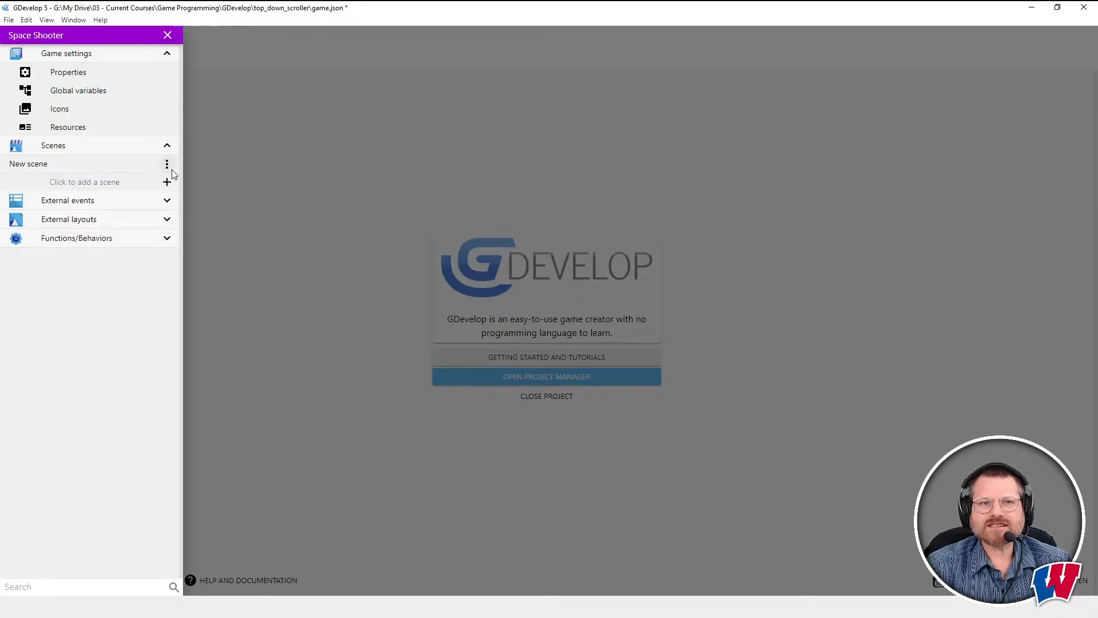
click(167, 164)
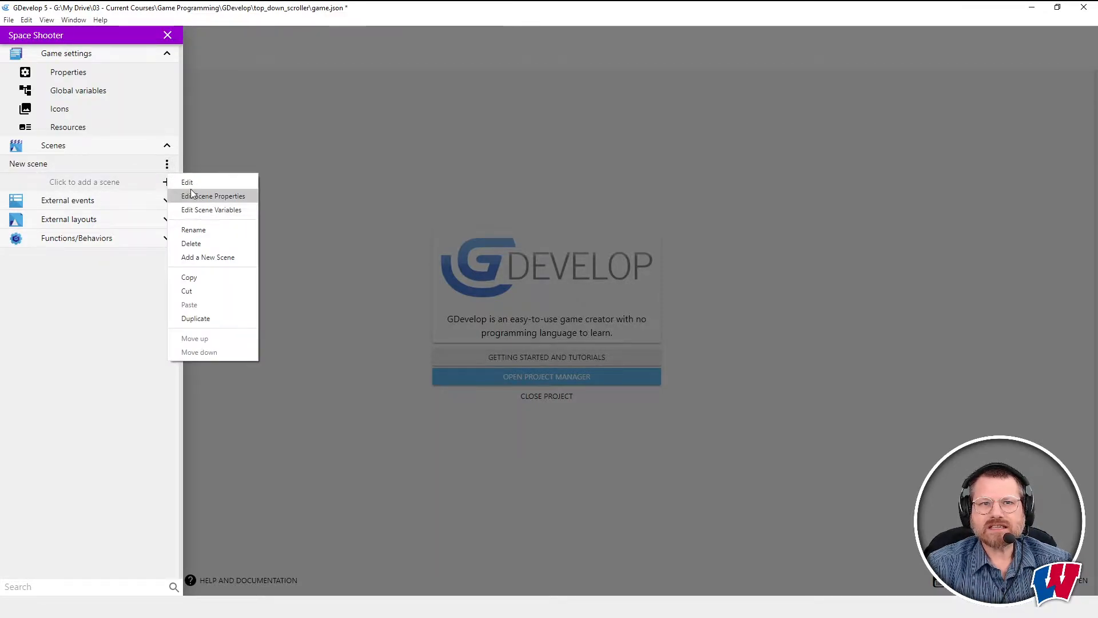
click(194, 229)
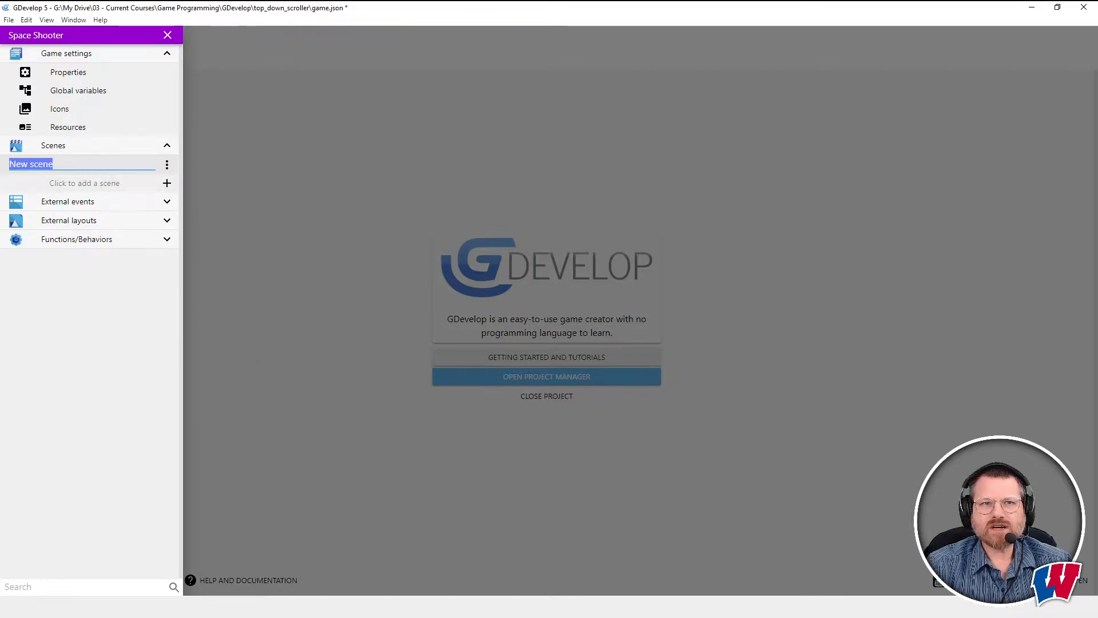
text(Level 1)
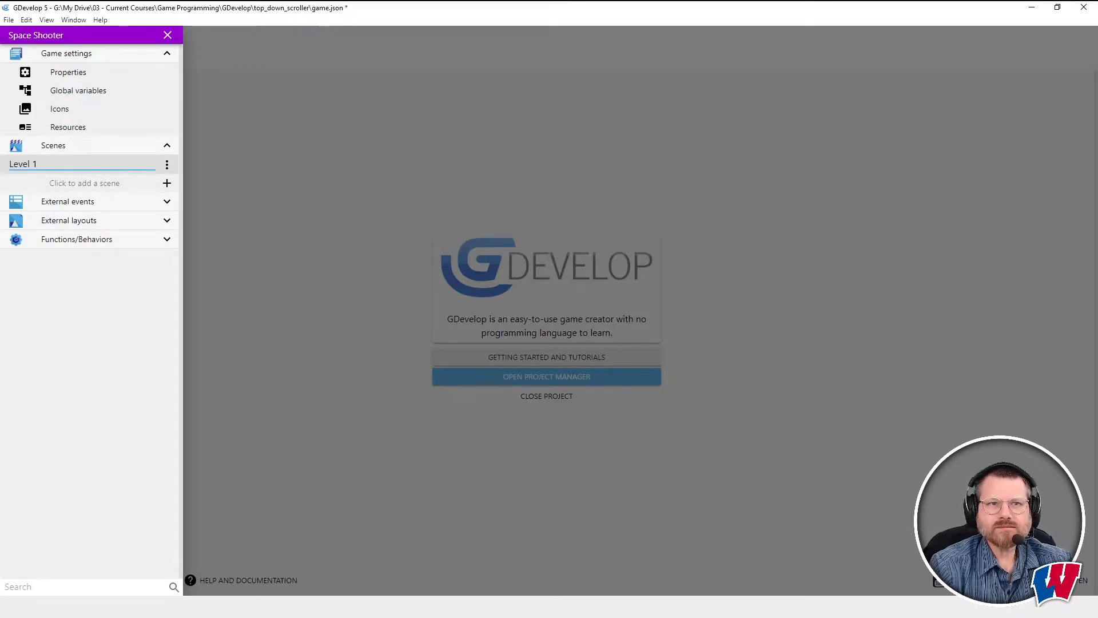
click(19, 185)
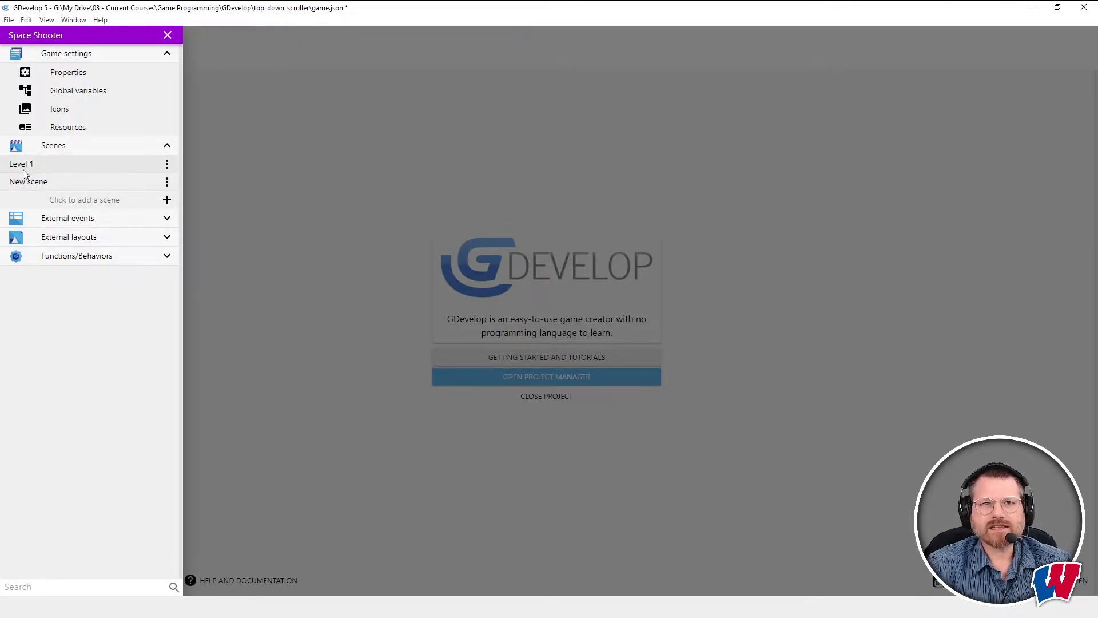
click(167, 182)
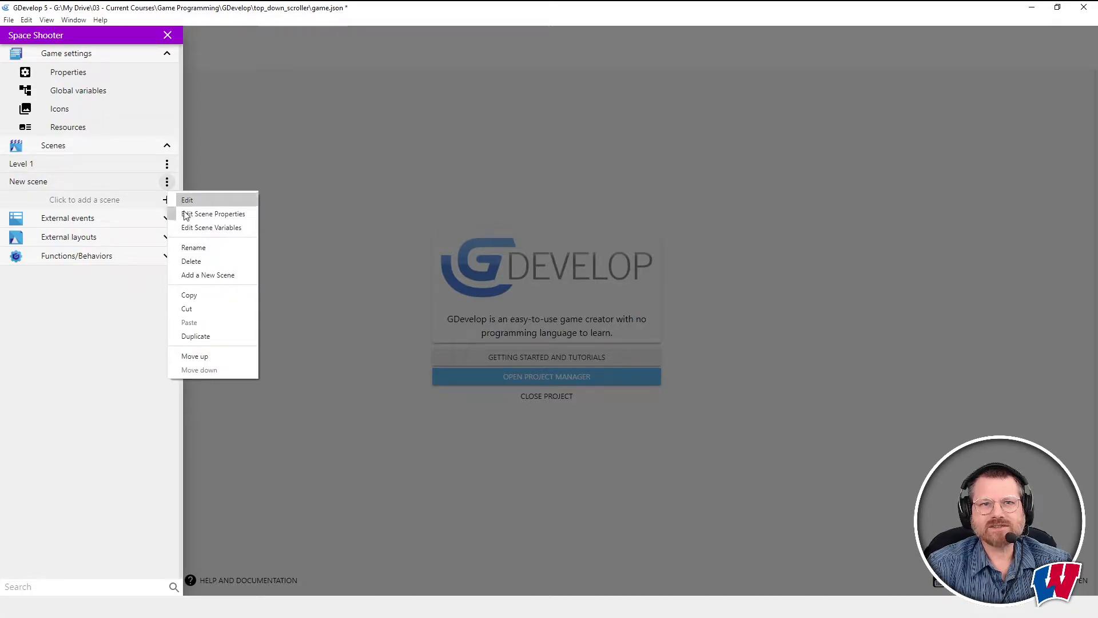
click(191, 261)
click(585, 304)
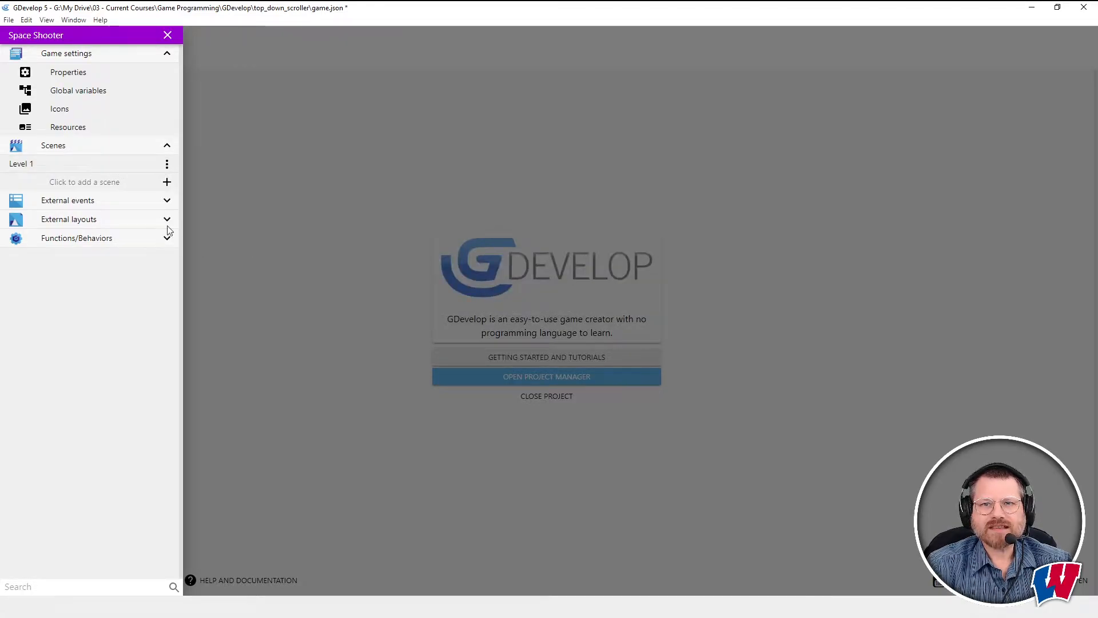
Open the Level 1 scene and add the "purple space" tiled sprite from the asset store, searching for "space".
click(28, 164)
scroll(642, 221, down, 2)
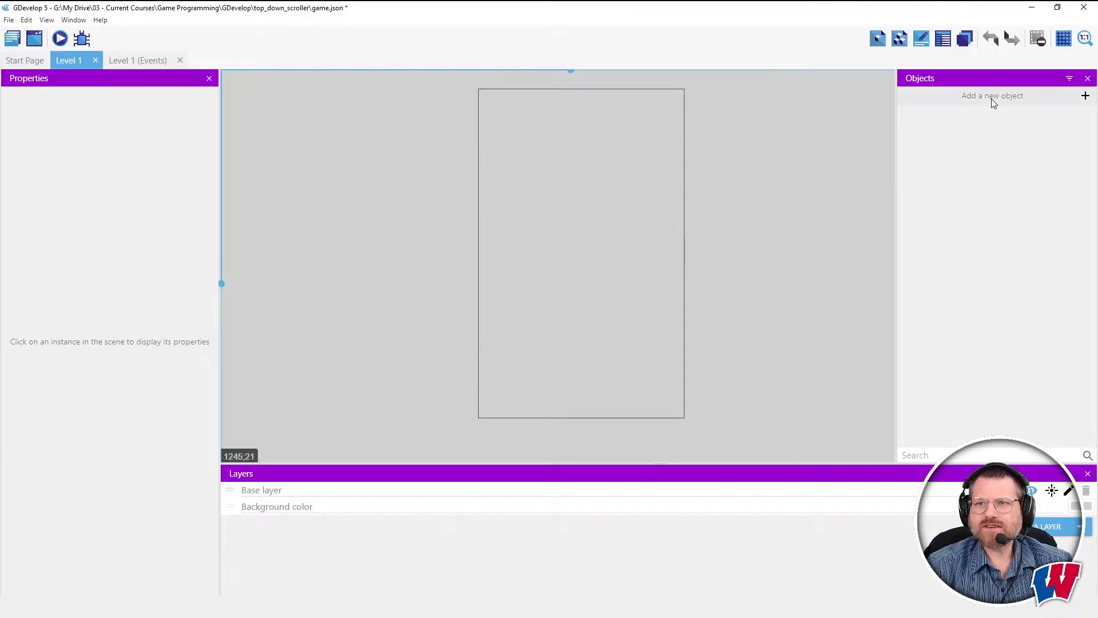
click(1085, 97)
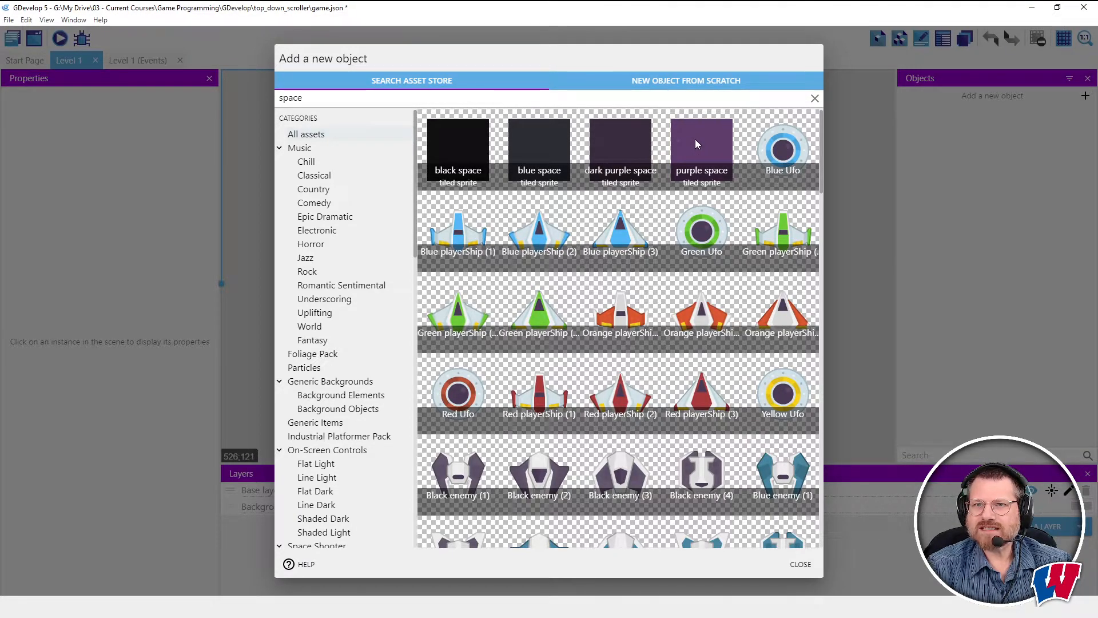
mouse_move(833, 144)
mouse_down()
mouse_move(824, 346)
mouse_move(833, 469)
mouse_move(863, 530)
mouse_move(836, 126)
mouse_up()
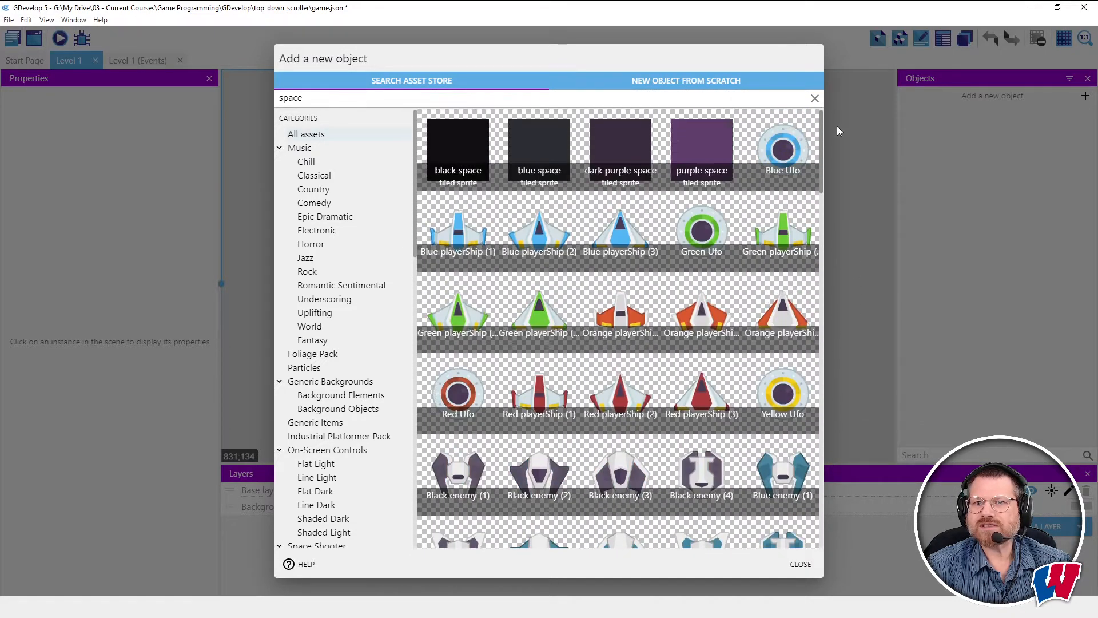
click(717, 145)
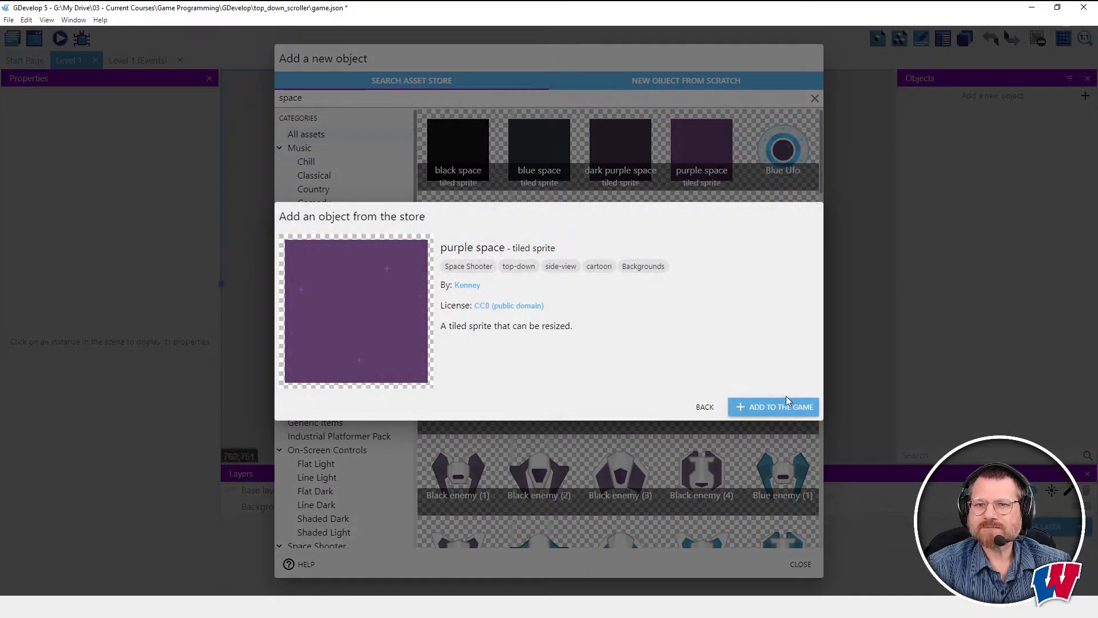
click(781, 404)
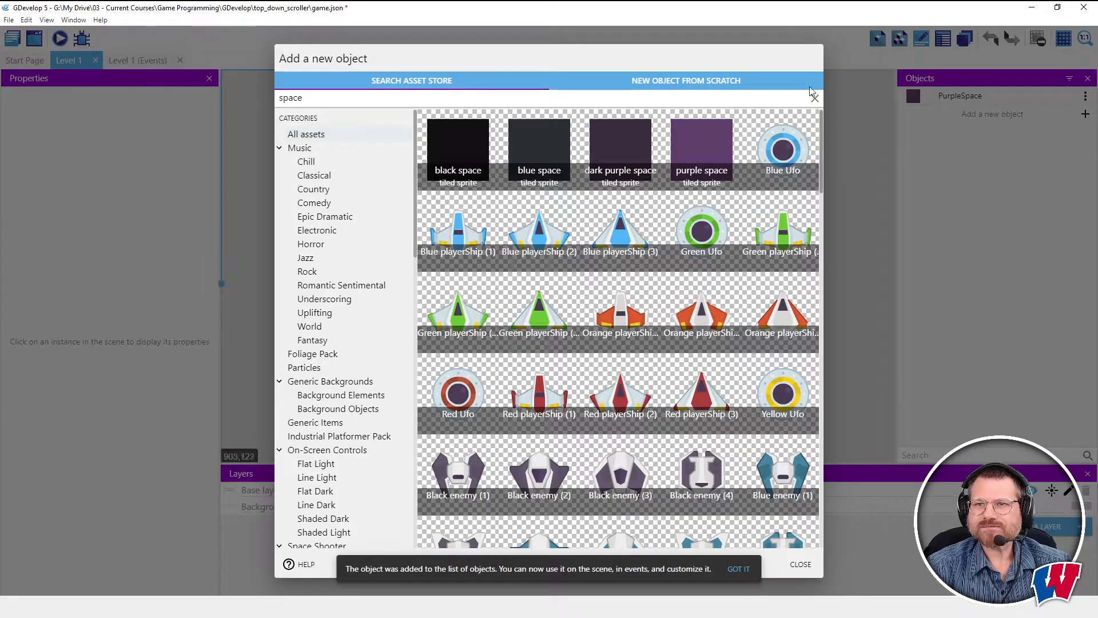
click(801, 565)
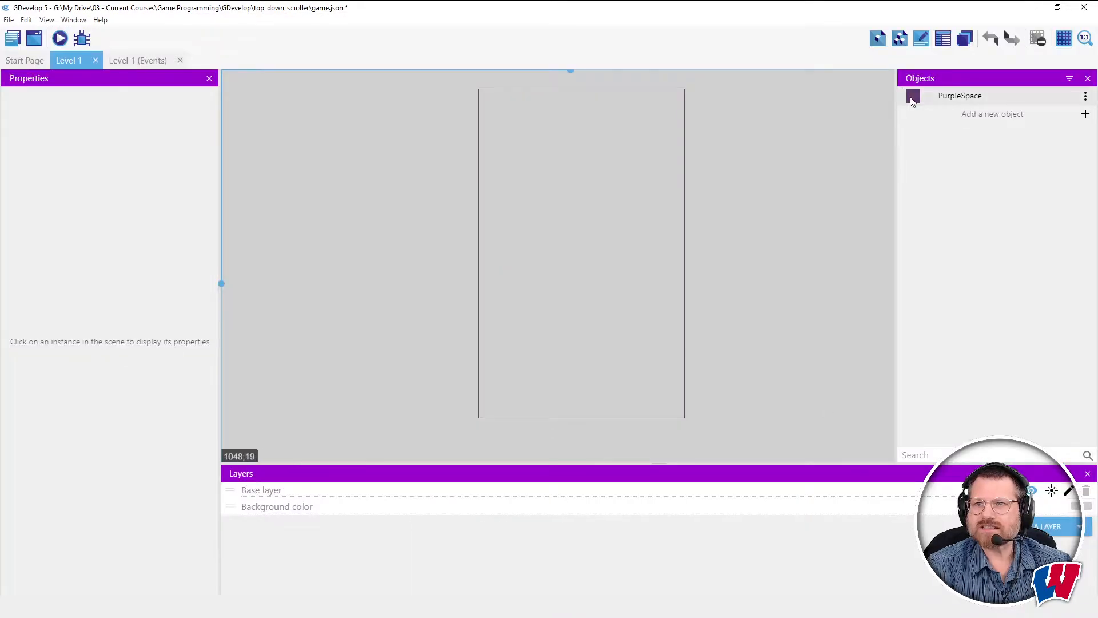
Place a PurpleSpace instance at the top-left corner of the game frame and show the scene grid.
drag(914, 100, 479, 90)
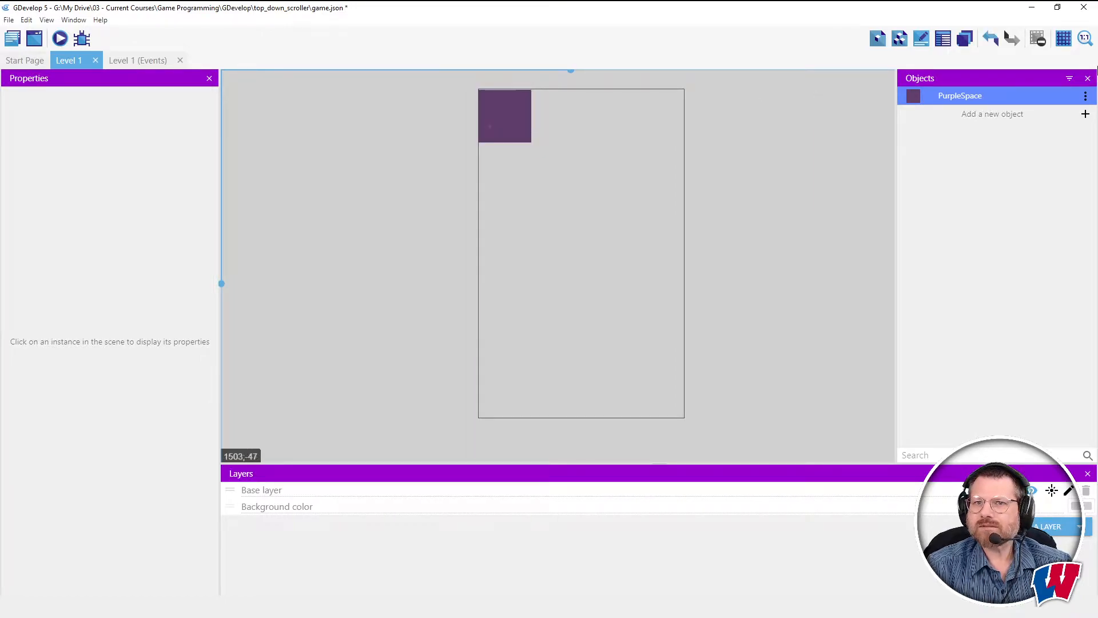
click(1064, 40)
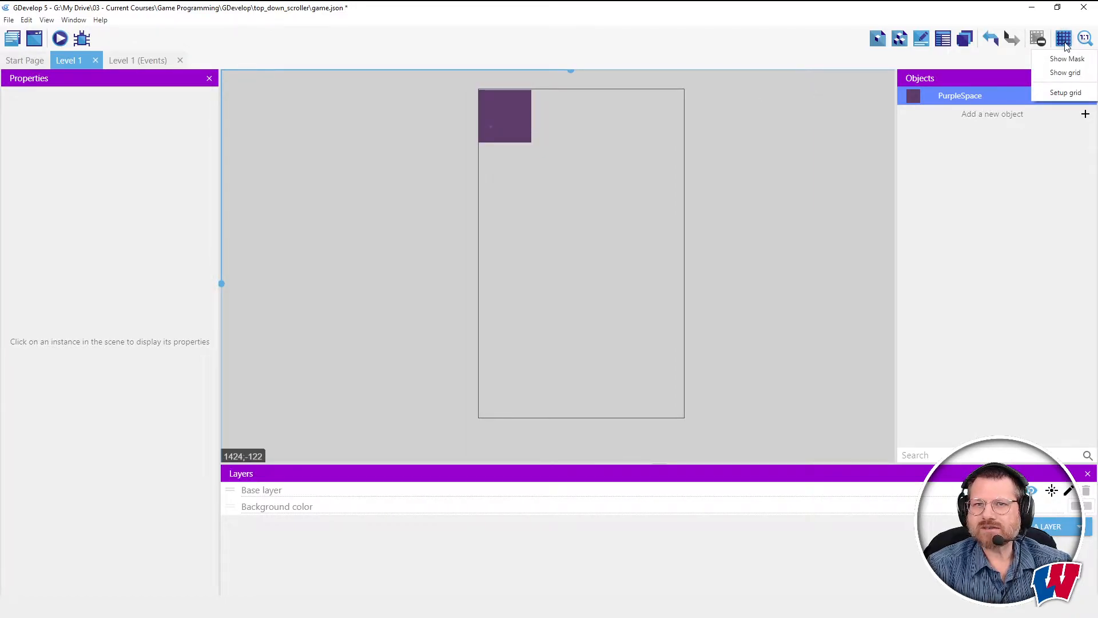
click(1065, 74)
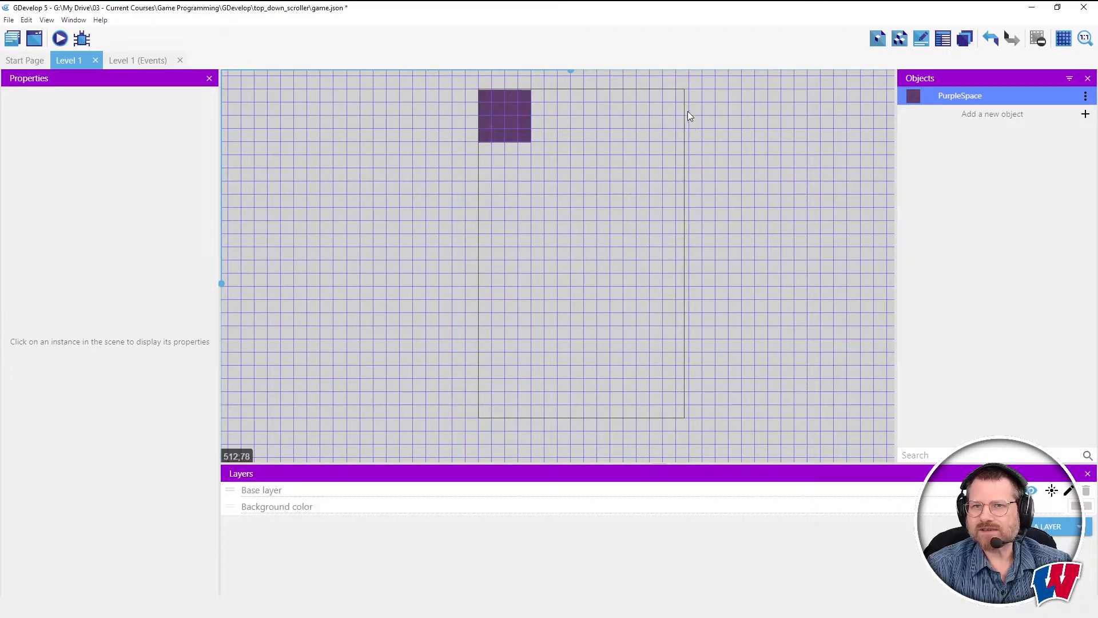
Set the grid's cell width and cell height to 50 pixels each and apply the options.
click(1065, 40)
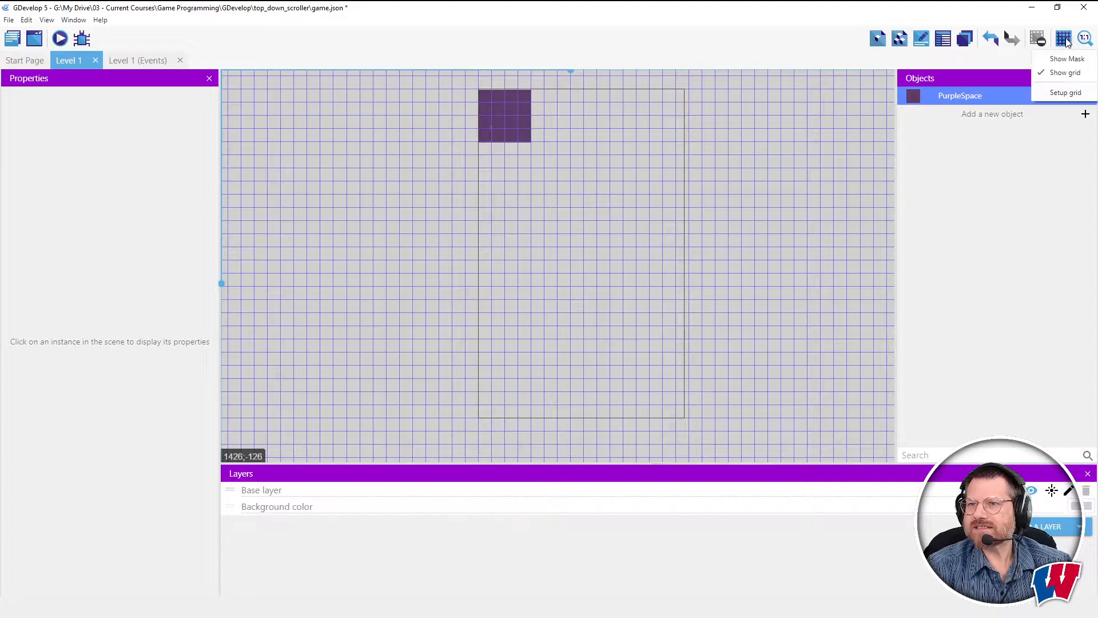
click(1062, 96)
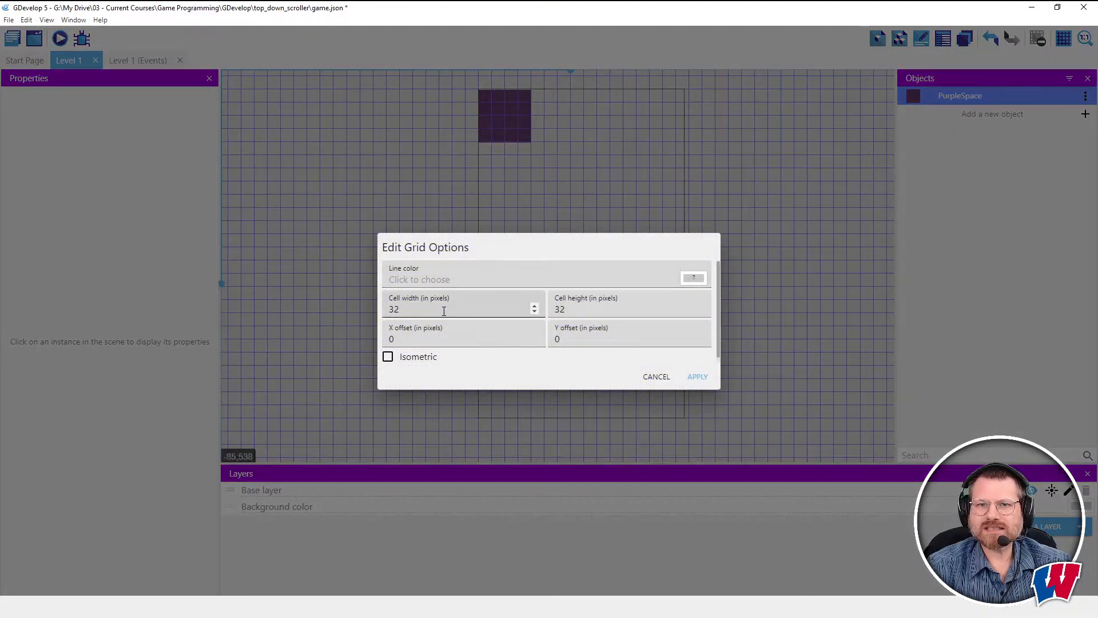
text(50)
key(Tab)
text(50)
key(Tab)
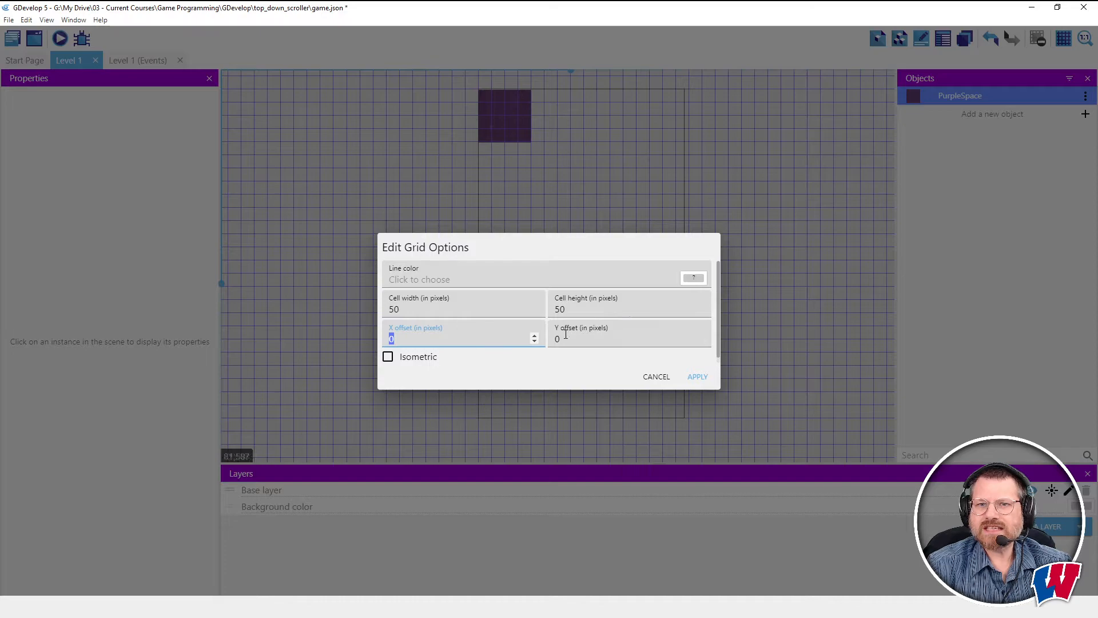
click(701, 379)
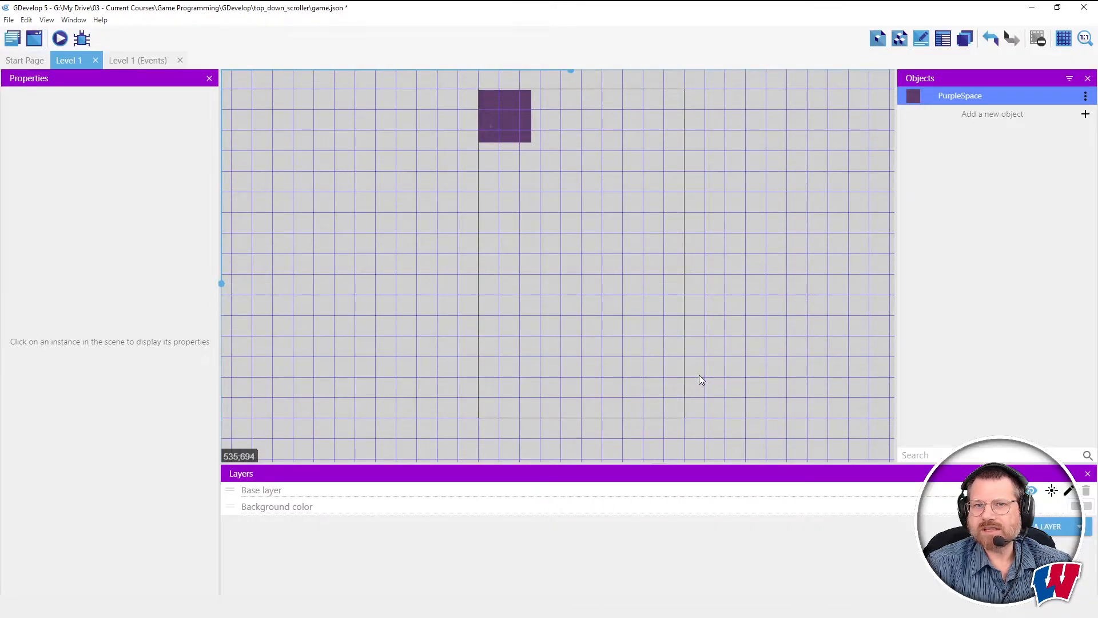
Stretch the placed PurpleSpace instance to fill the game frame, about 500 by 800 pixels.
click(483, 115)
drag(535, 147, 685, 424)
Set the height of the PurpleSpace background instance to 6000.
scroll(719, 331, down, 2)
scroll(722, 331, down, 1)
middle_drag(787, 292, 613, 286)
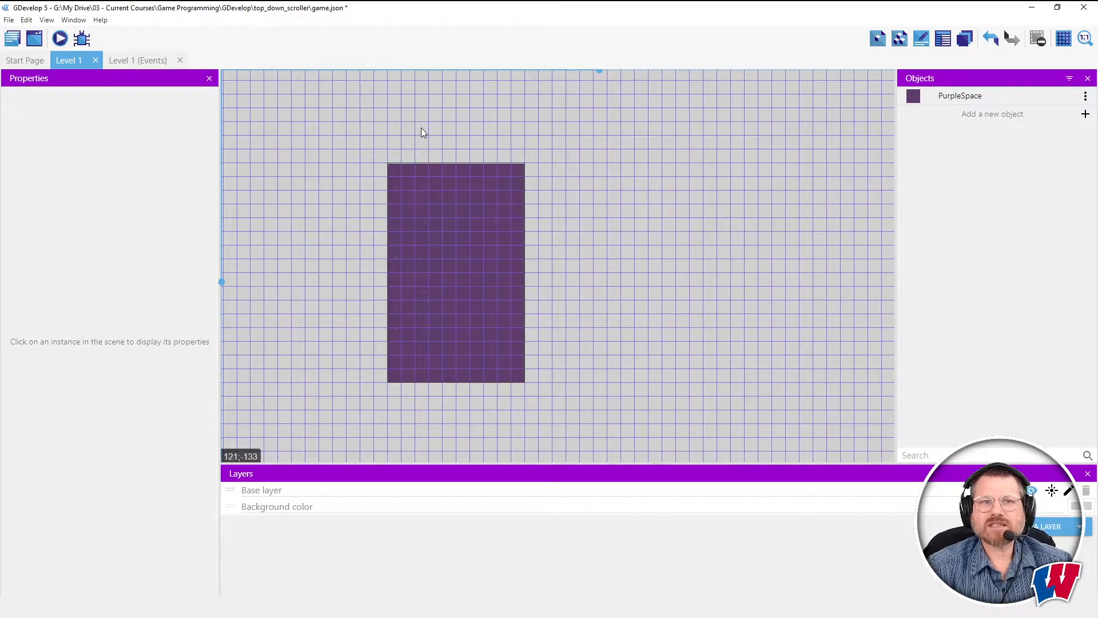
click(456, 224)
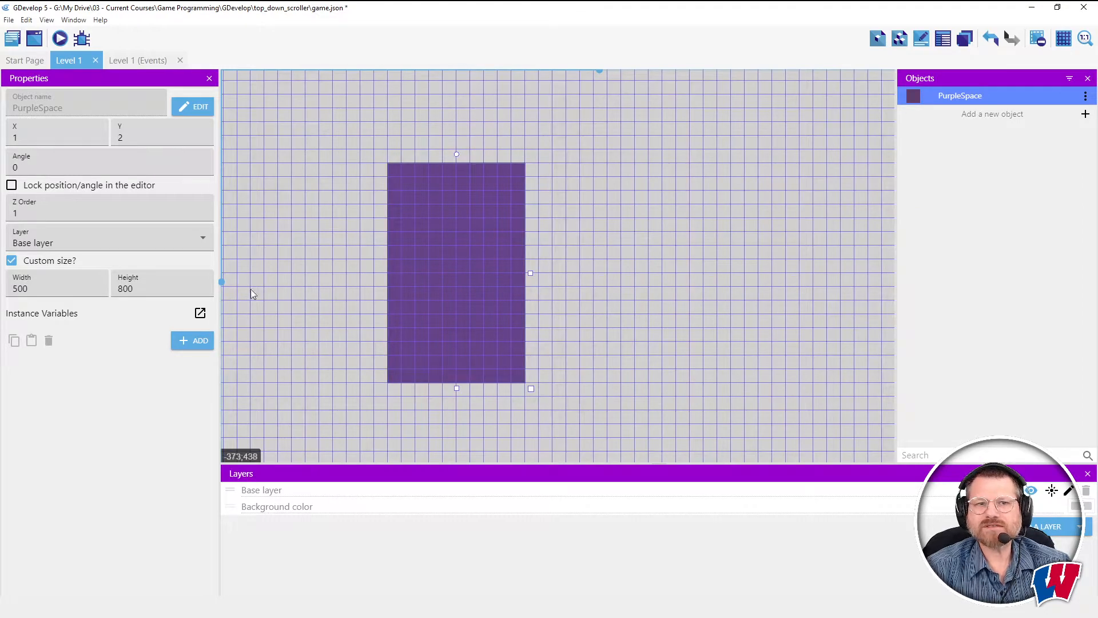
click(140, 288)
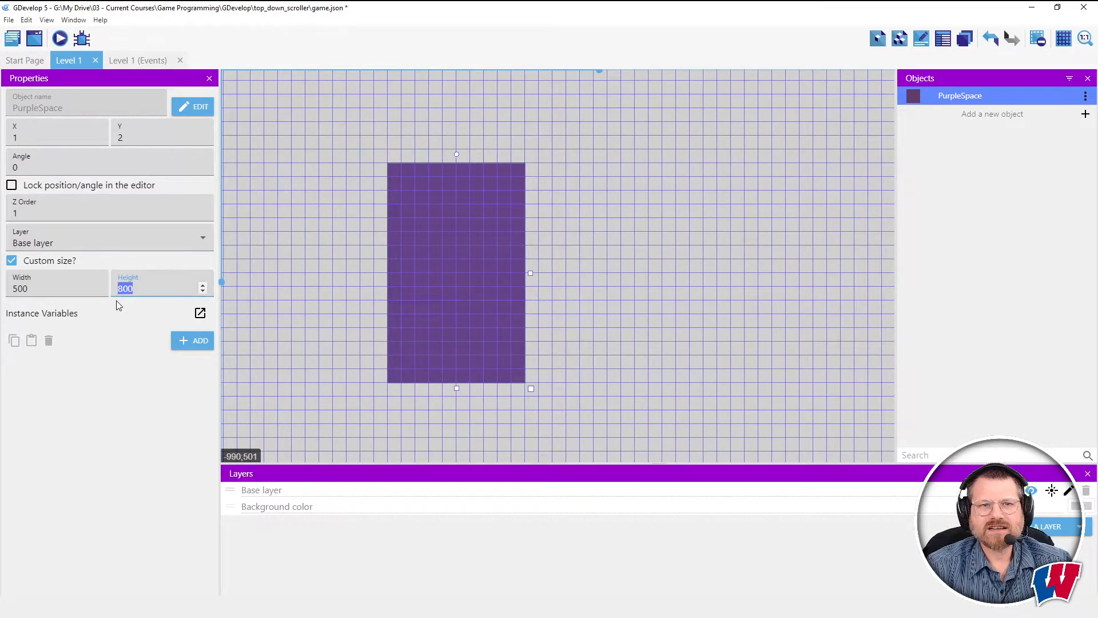
text(6000)
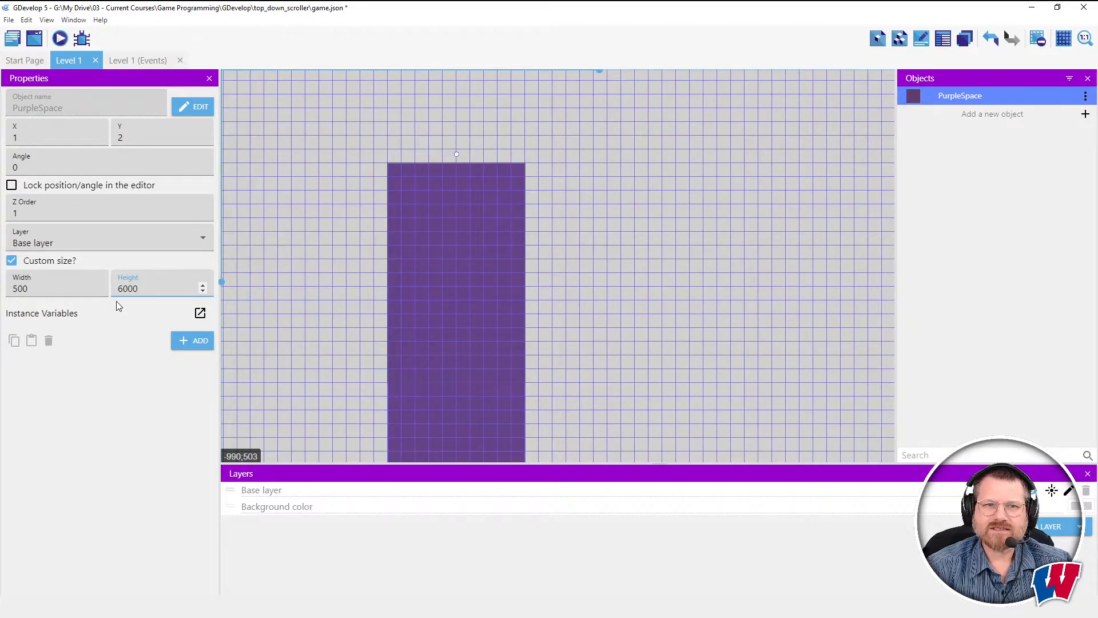
Set the PurpleSpace background's Y to -5600, and shift it down to X 0, Y -5200 to meet the game frame's lower edge.
click(137, 138)
double_click(137, 137)
text(-5600)
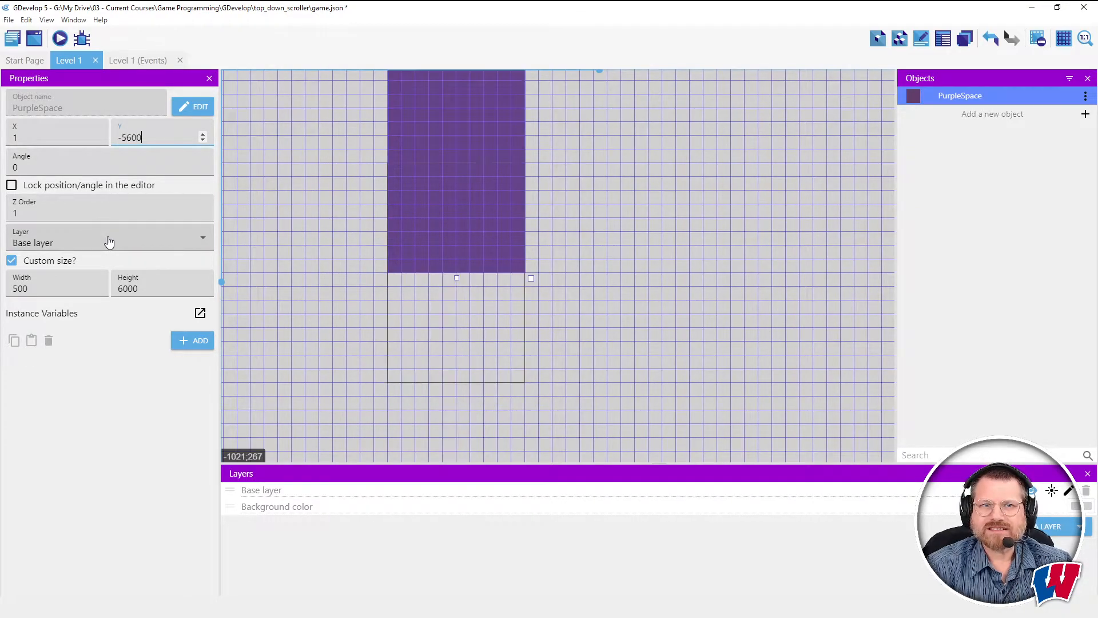
drag(461, 211, 453, 329)
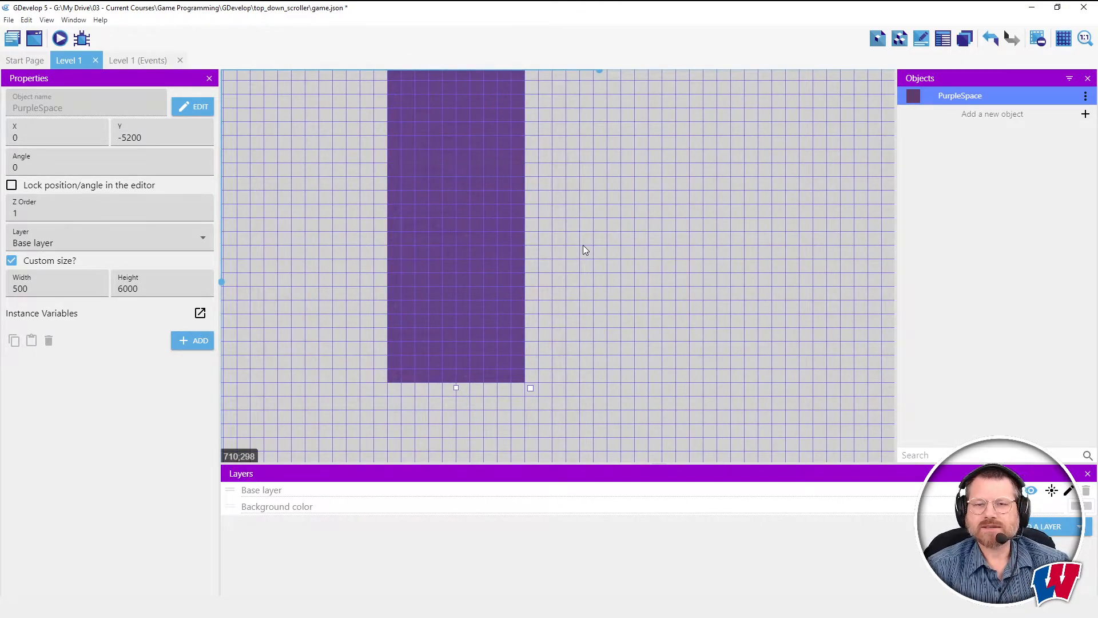
Deselect the background, run a preview of the scene and close the preview window.
click(592, 265)
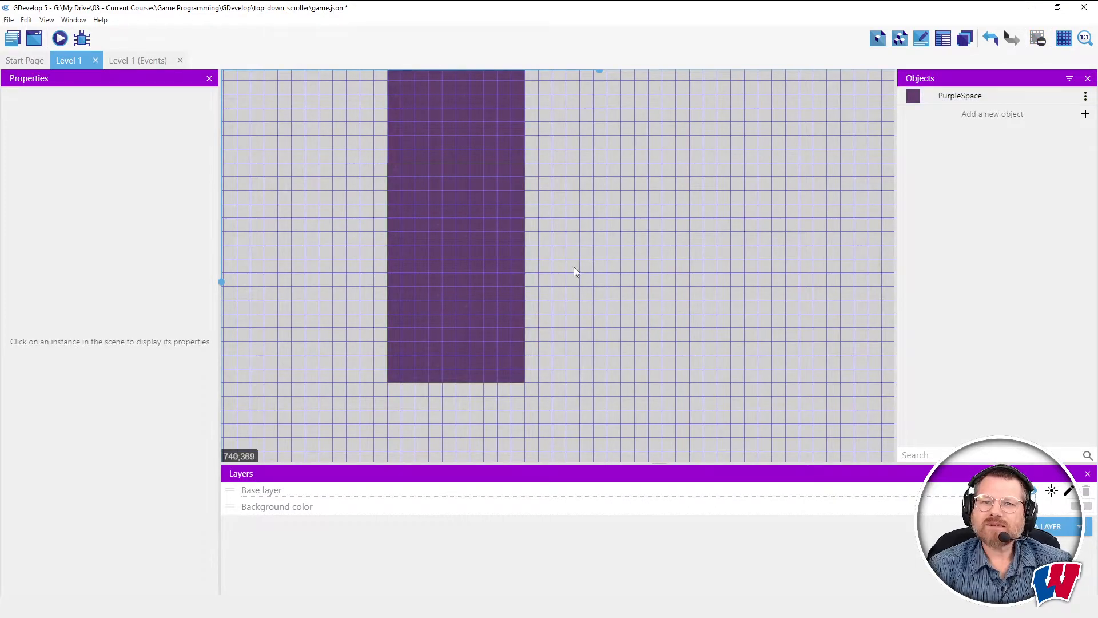
click(61, 40)
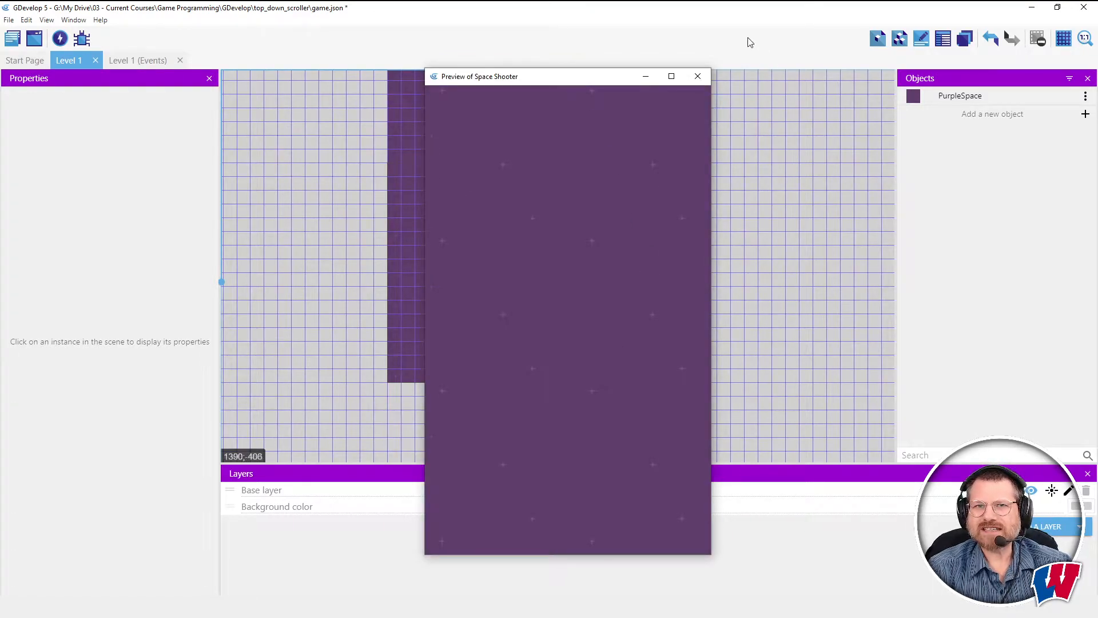
click(697, 77)
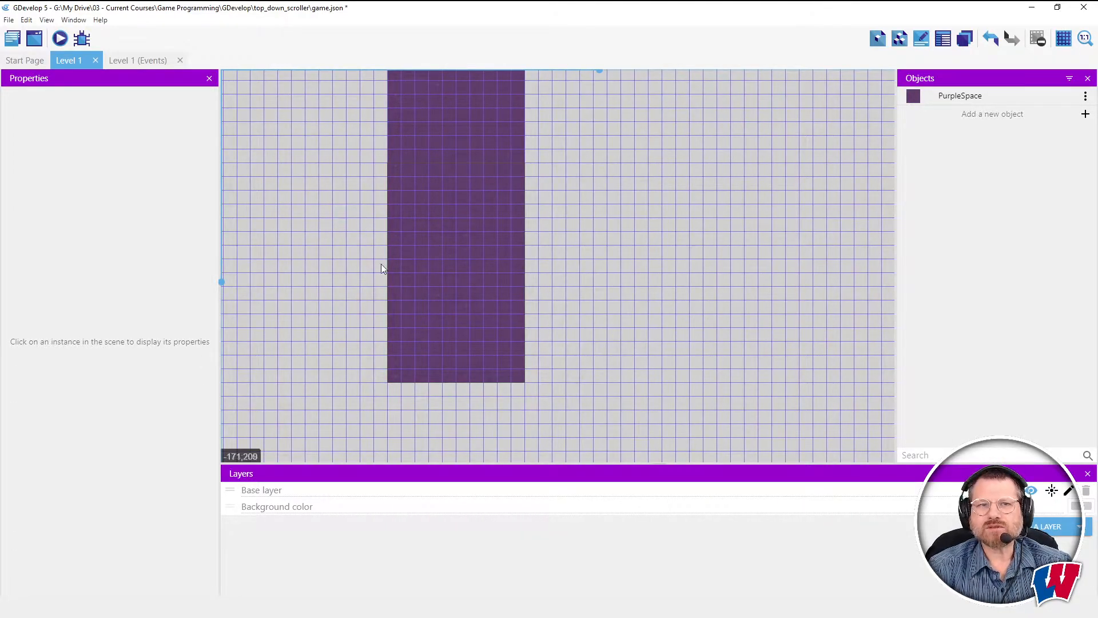
Add an event without conditions to the Level 1 events, with a Camera center Y position action using the subtract operator.
click(147, 60)
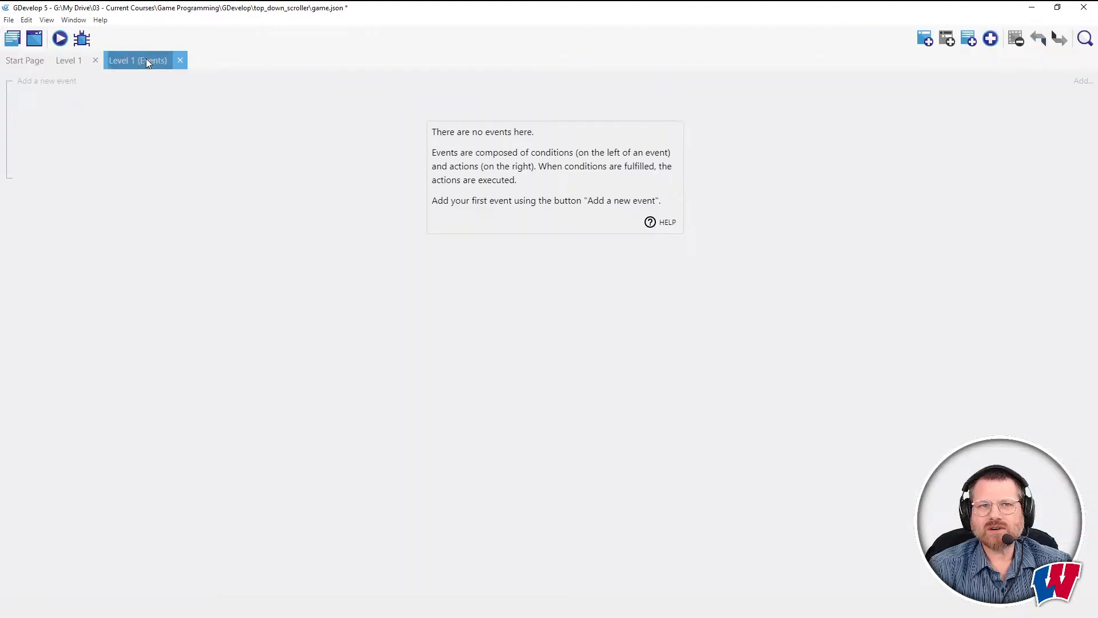
click(61, 83)
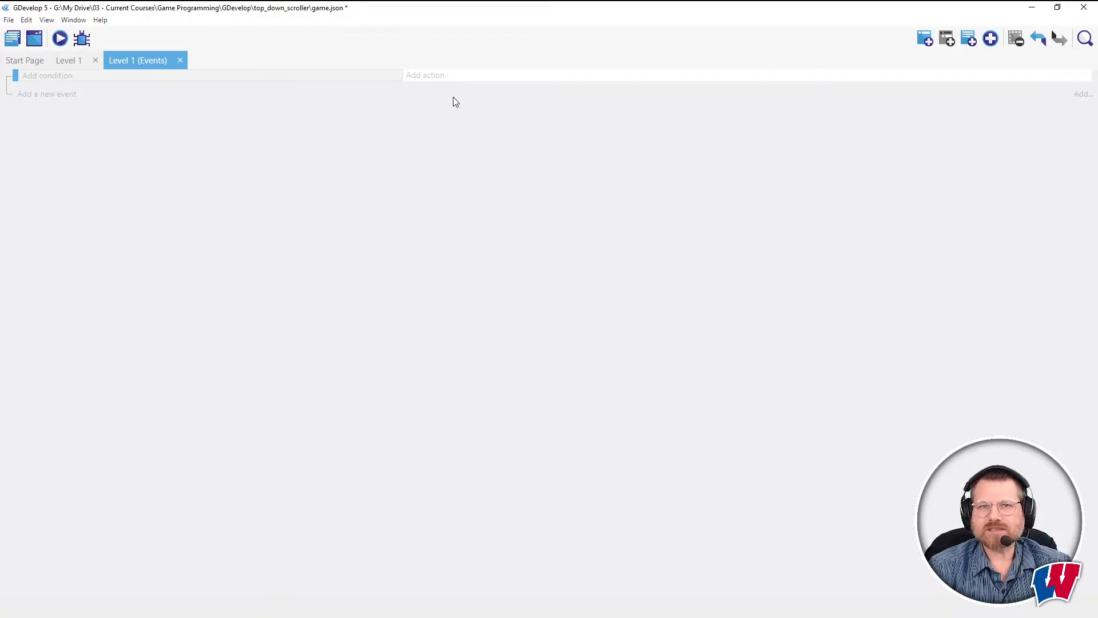
click(435, 78)
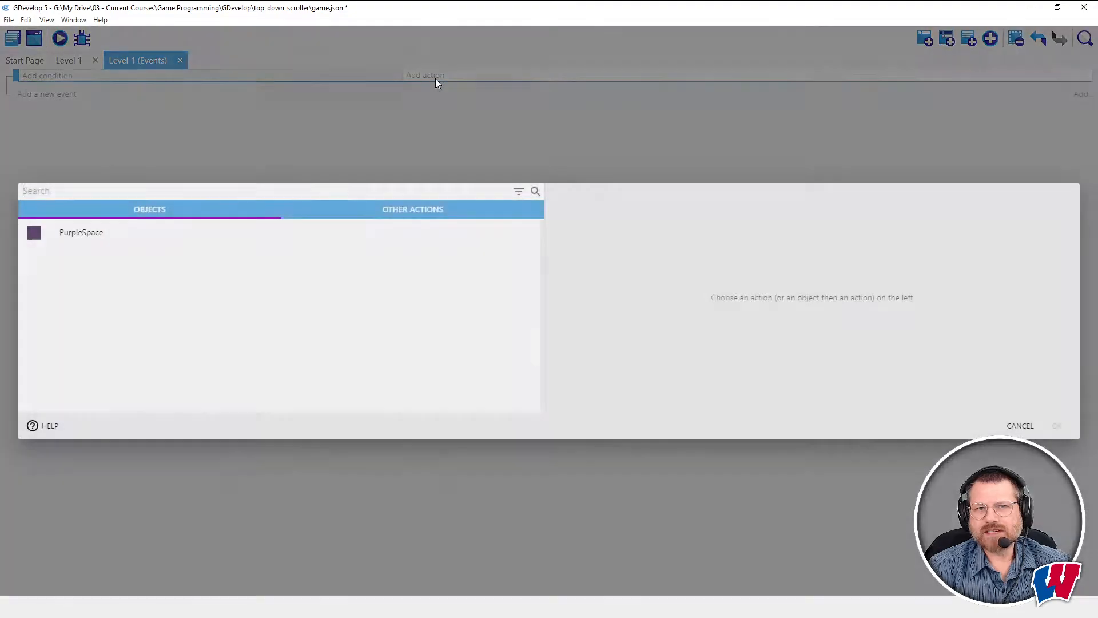
click(424, 213)
click(74, 205)
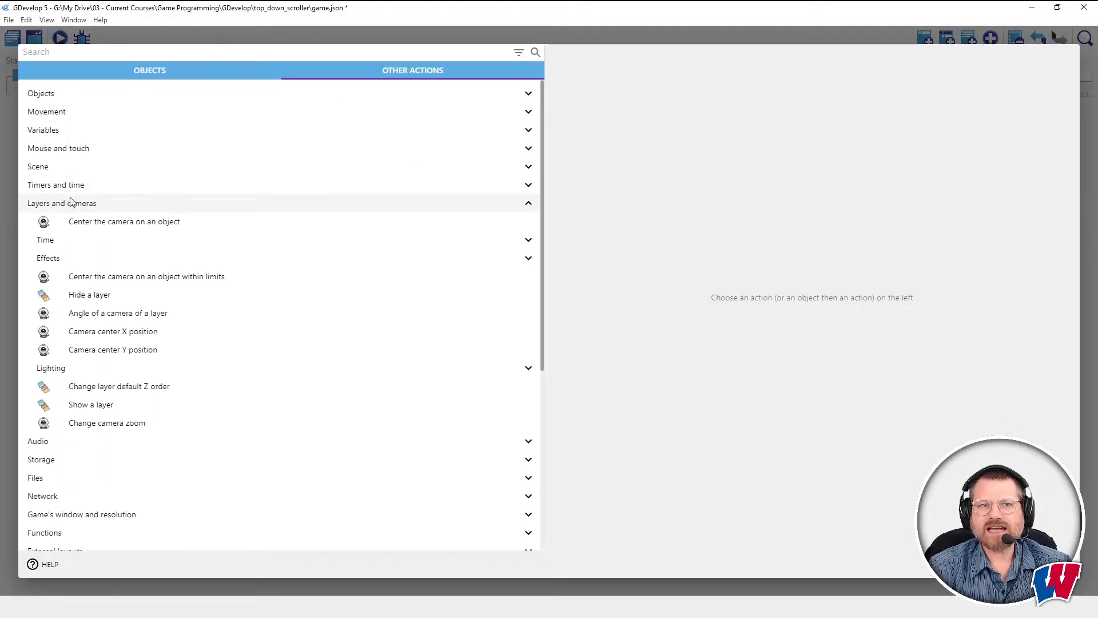
click(108, 351)
click(626, 93)
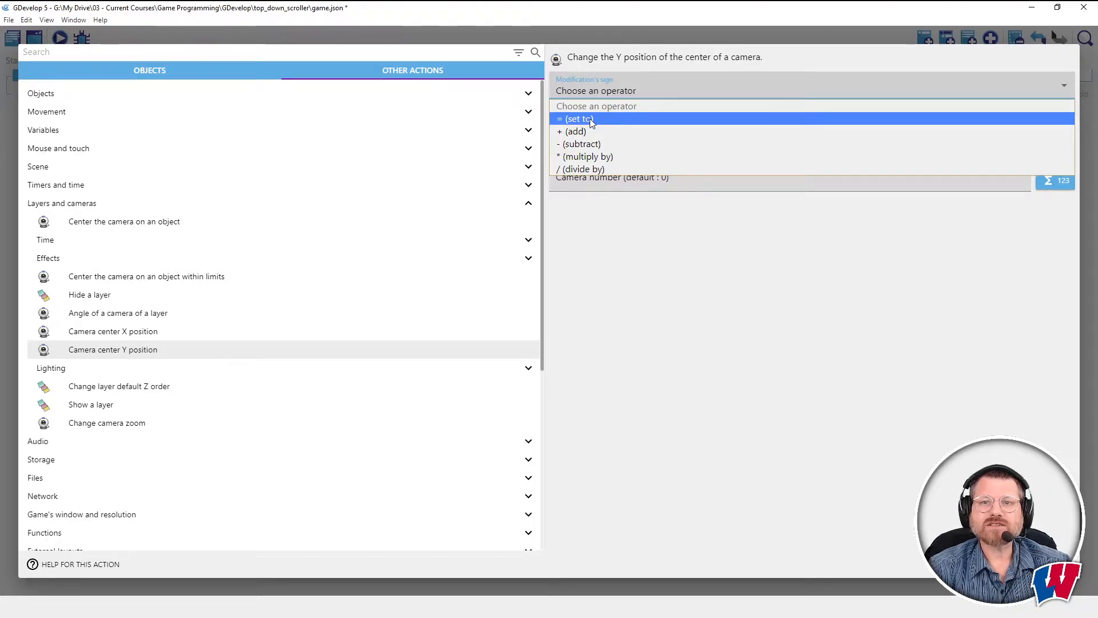
click(589, 140)
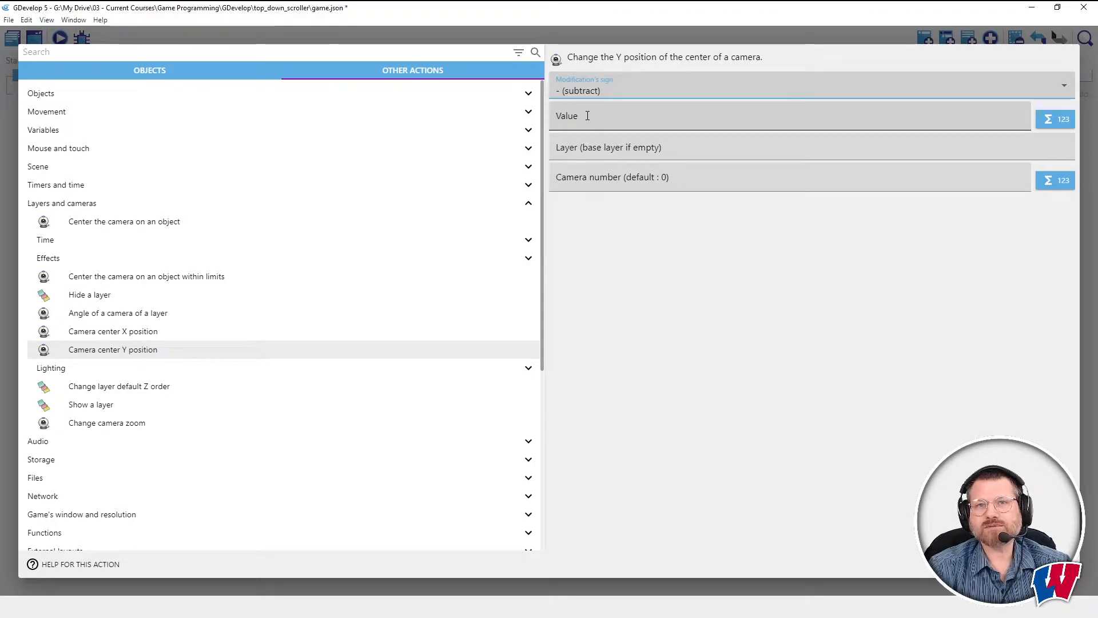
Set the camera action's value to TimeDelta()*50 using the time elapsed since the last frame expression, and confirm the action.
click(1057, 118)
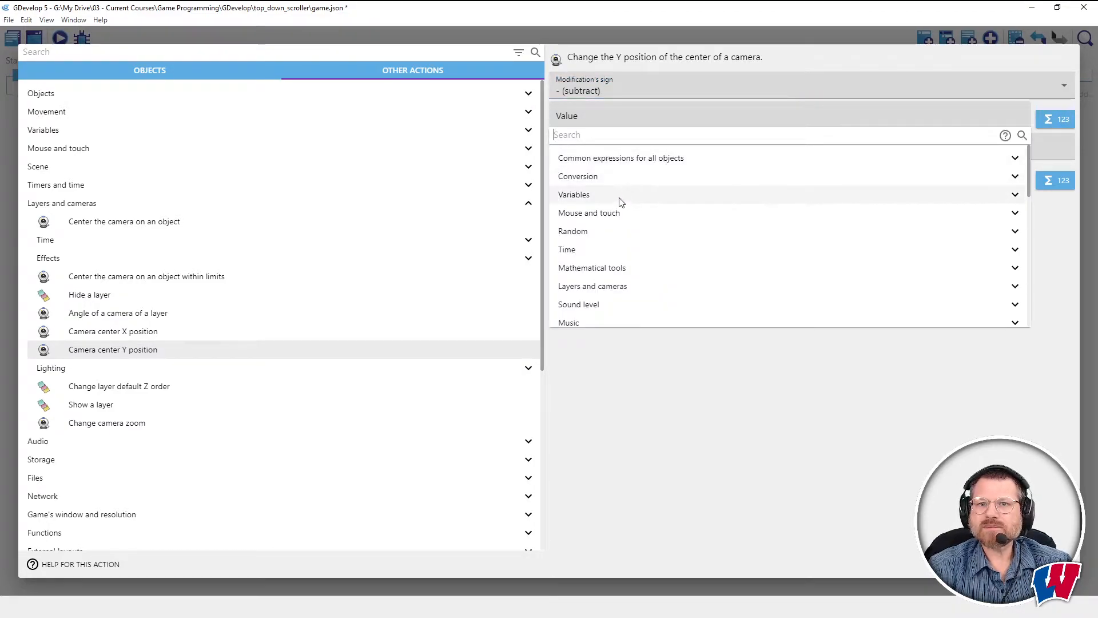
click(569, 249)
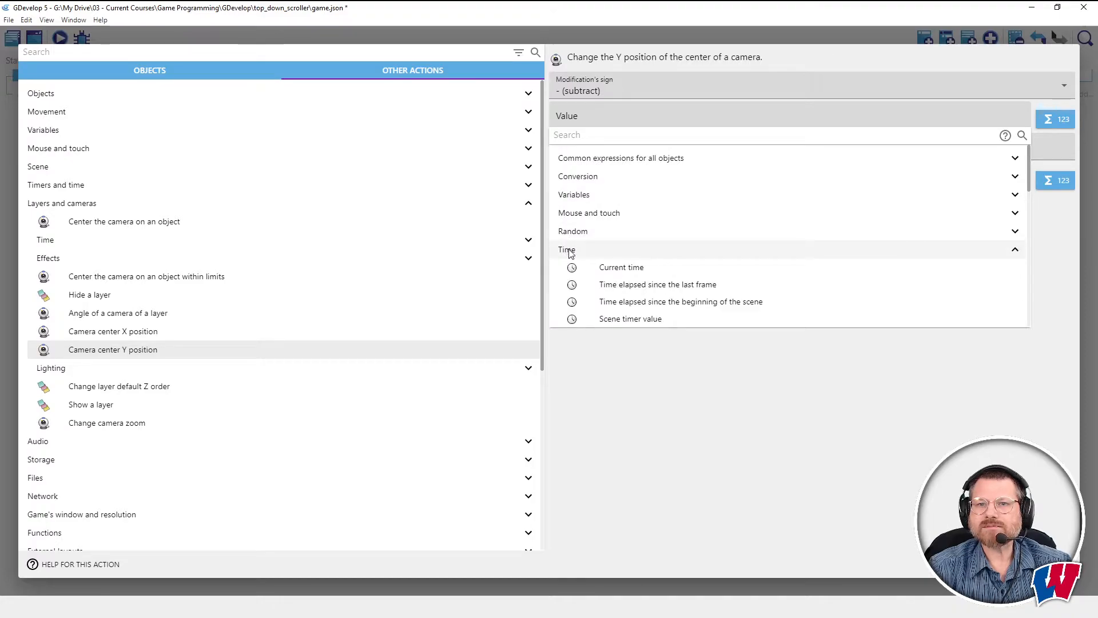
click(673, 290)
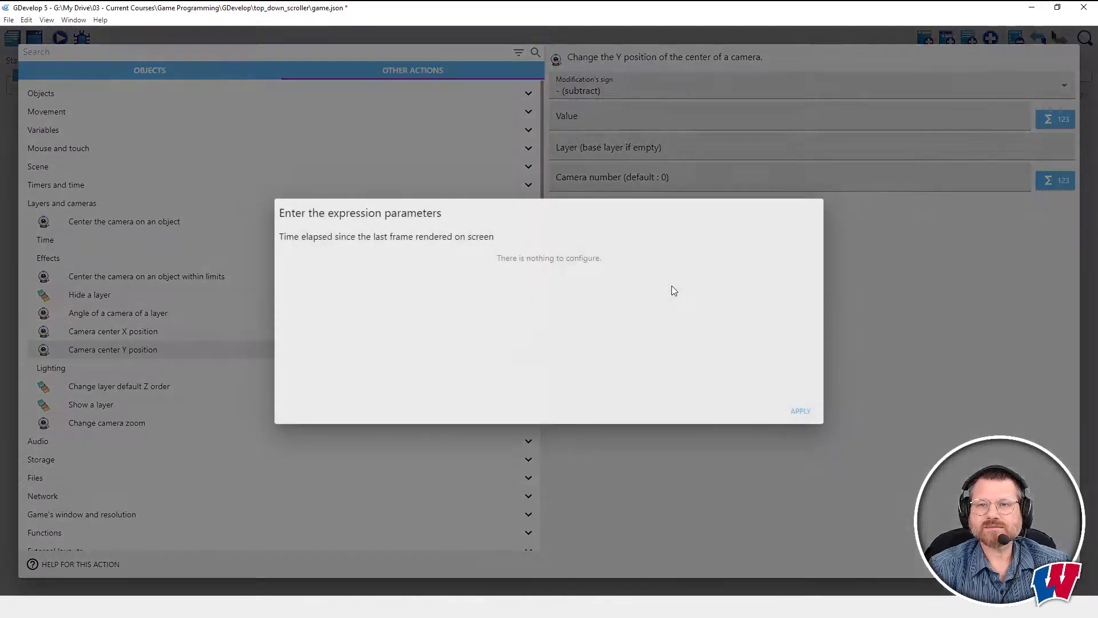
click(799, 411)
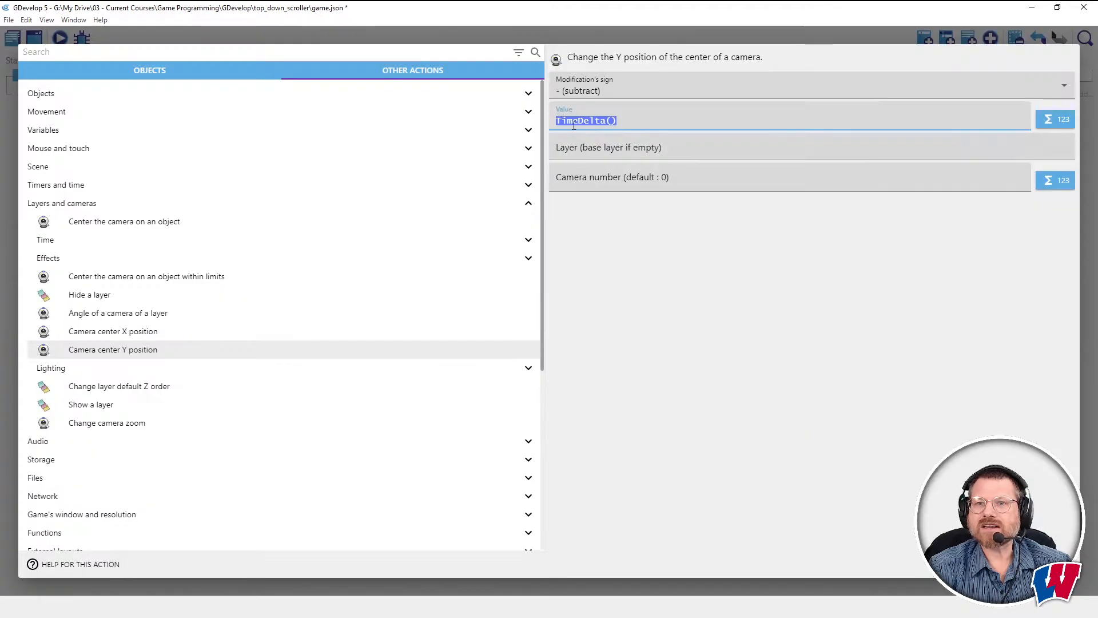
click(647, 121)
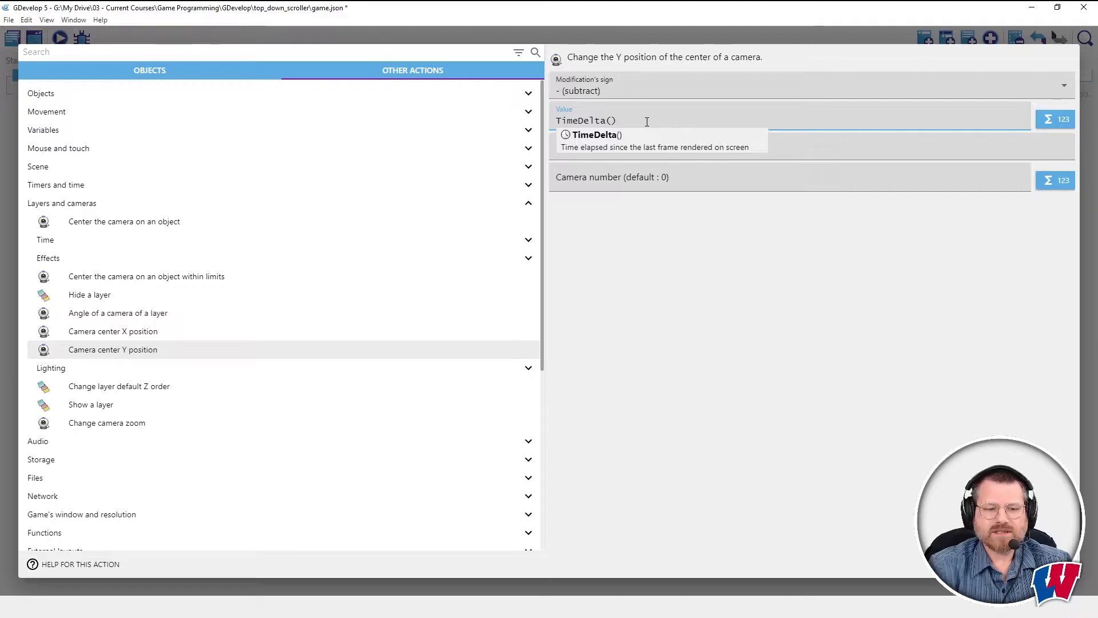
text(*)
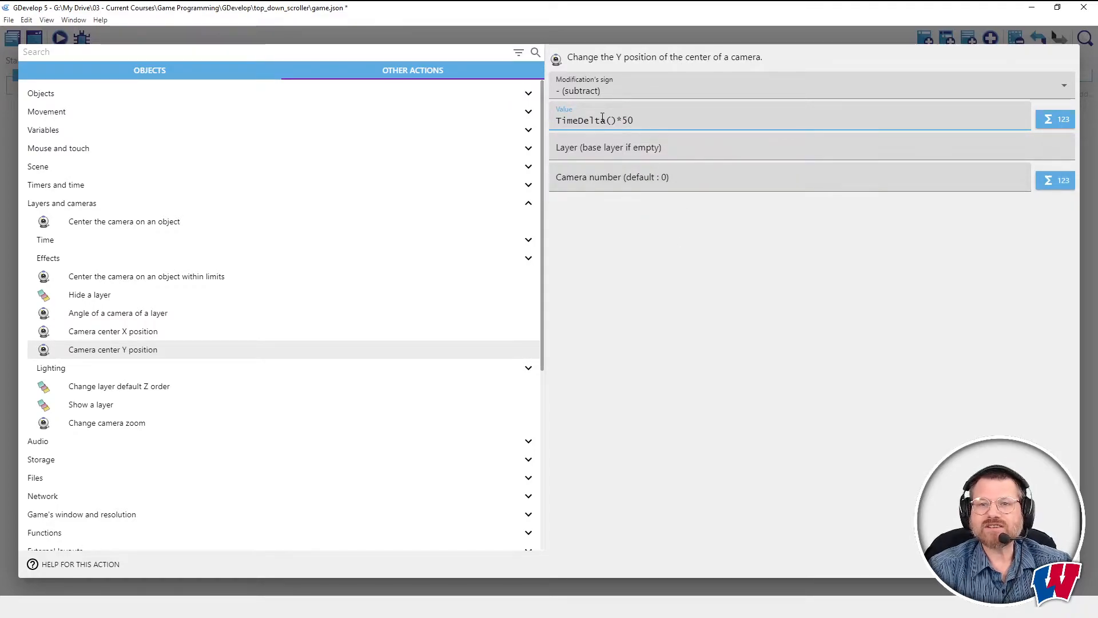
click(799, 368)
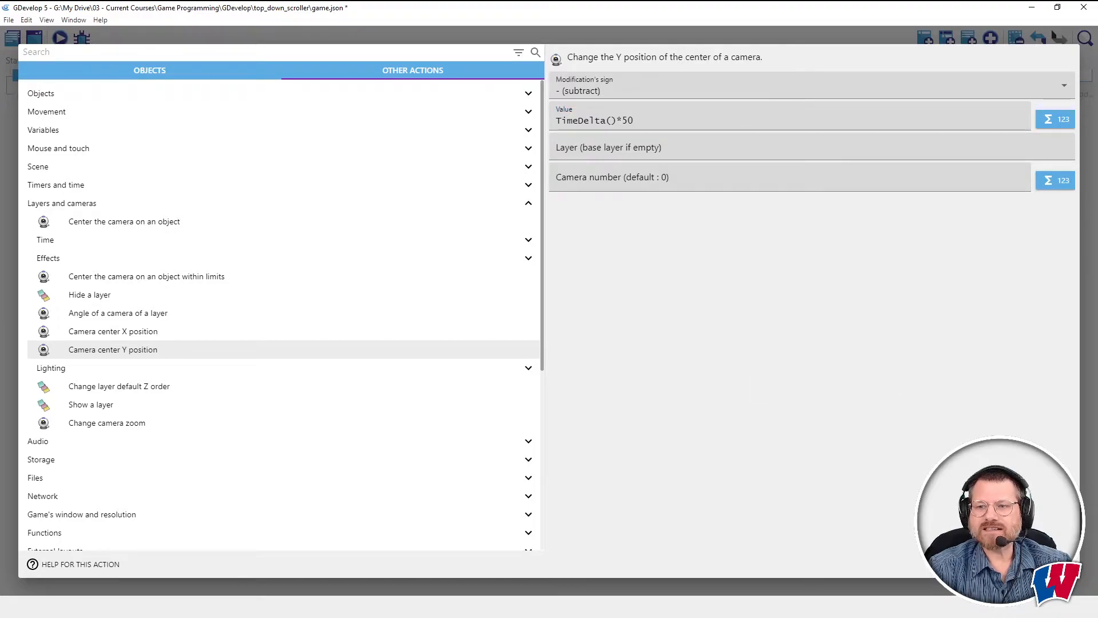
click(1055, 564)
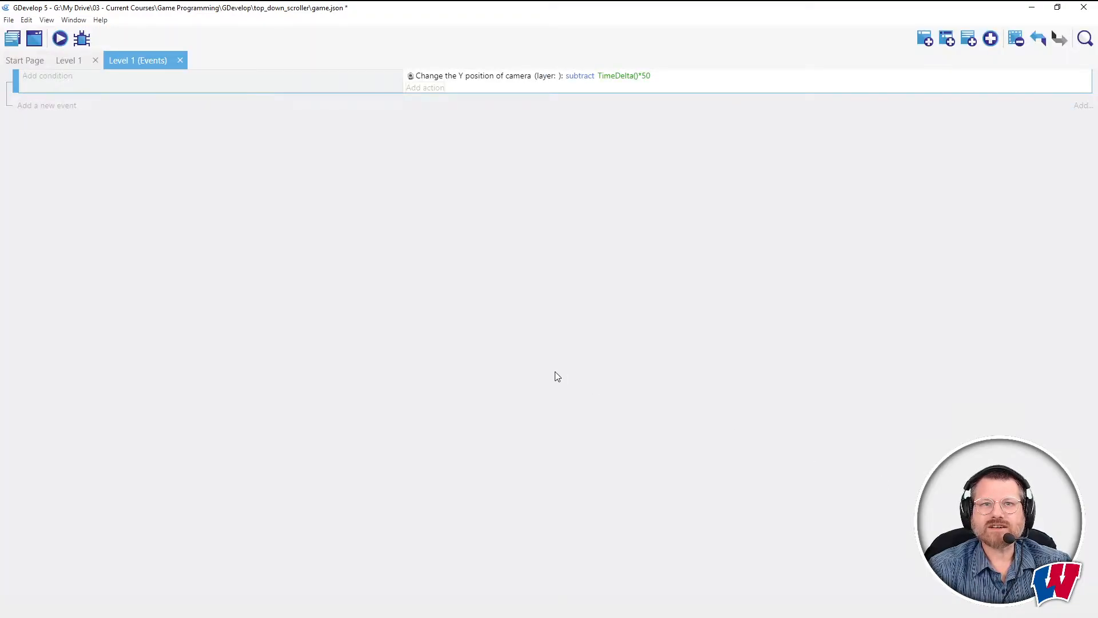
Preview the camera movement in the game, close the preview and return to the Level 1 scene.
click(60, 39)
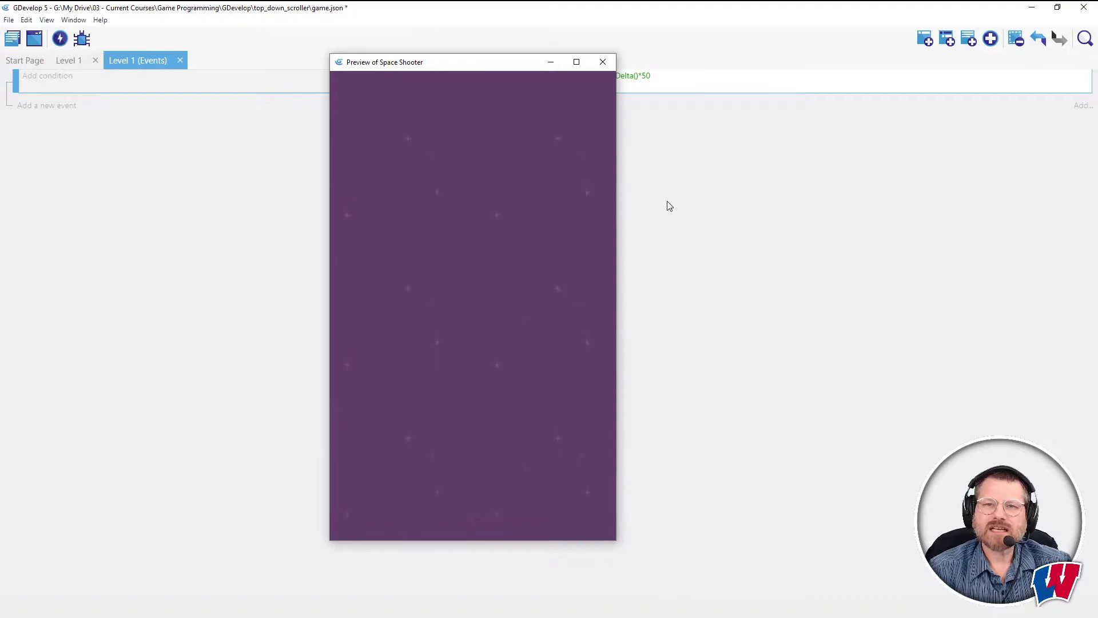
click(603, 63)
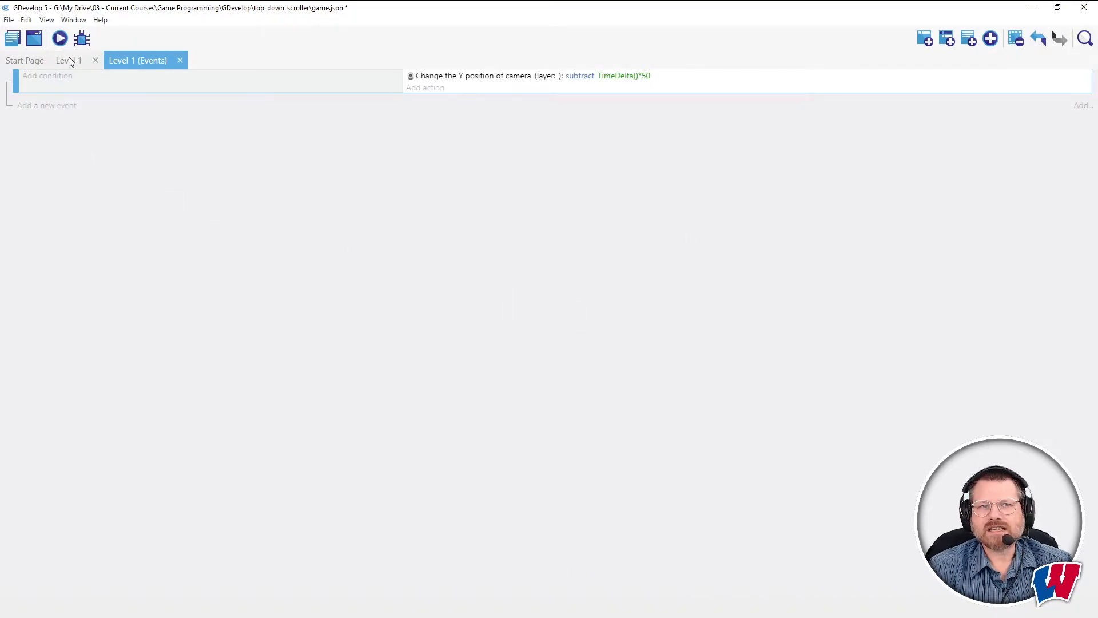
click(68, 60)
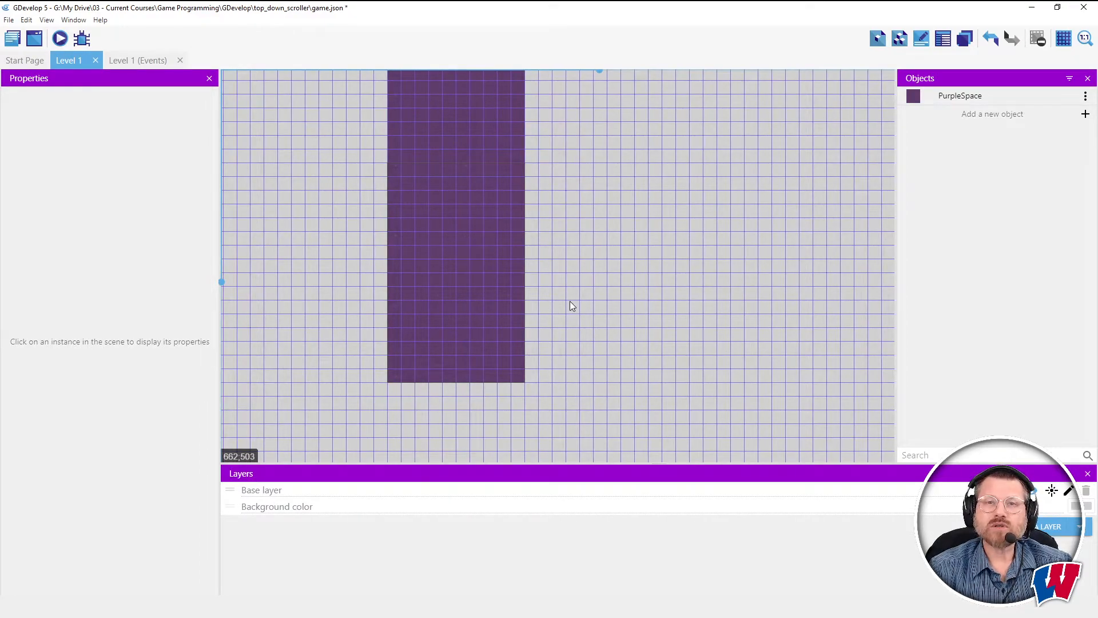
Add Blue playerShip (1) from the asset store and place an instance centred near the lower end of the purple background.
click(1085, 115)
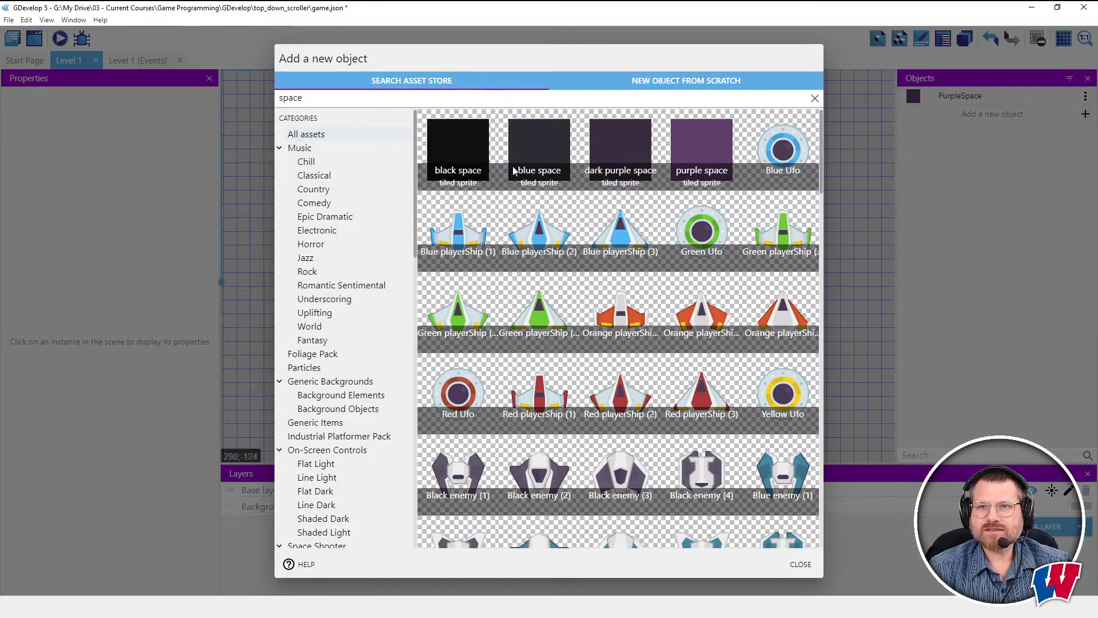
click(464, 238)
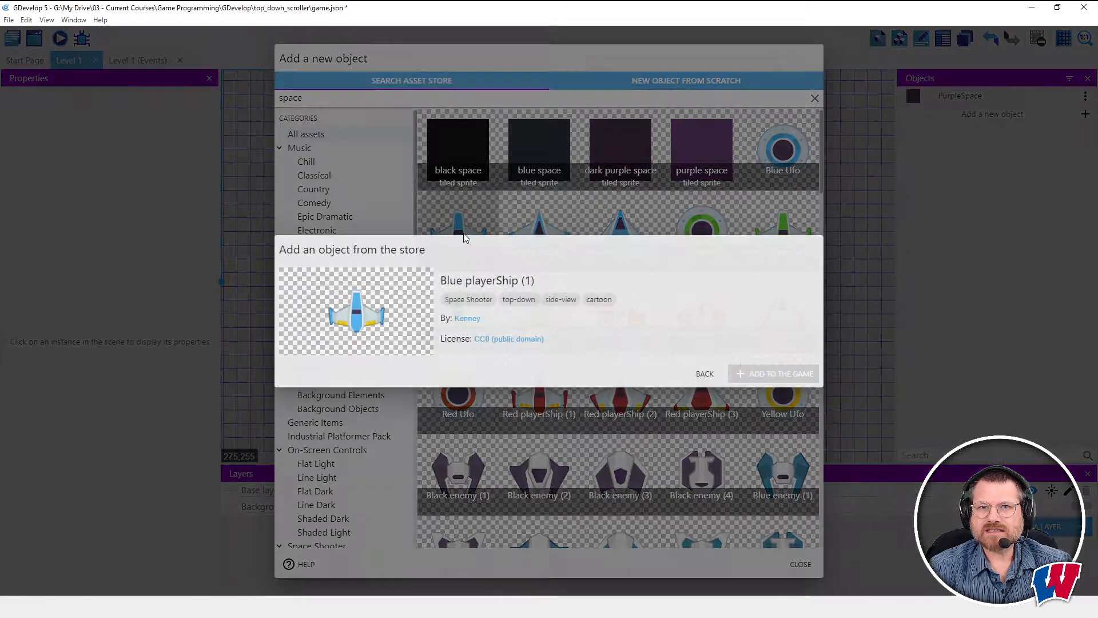
click(795, 374)
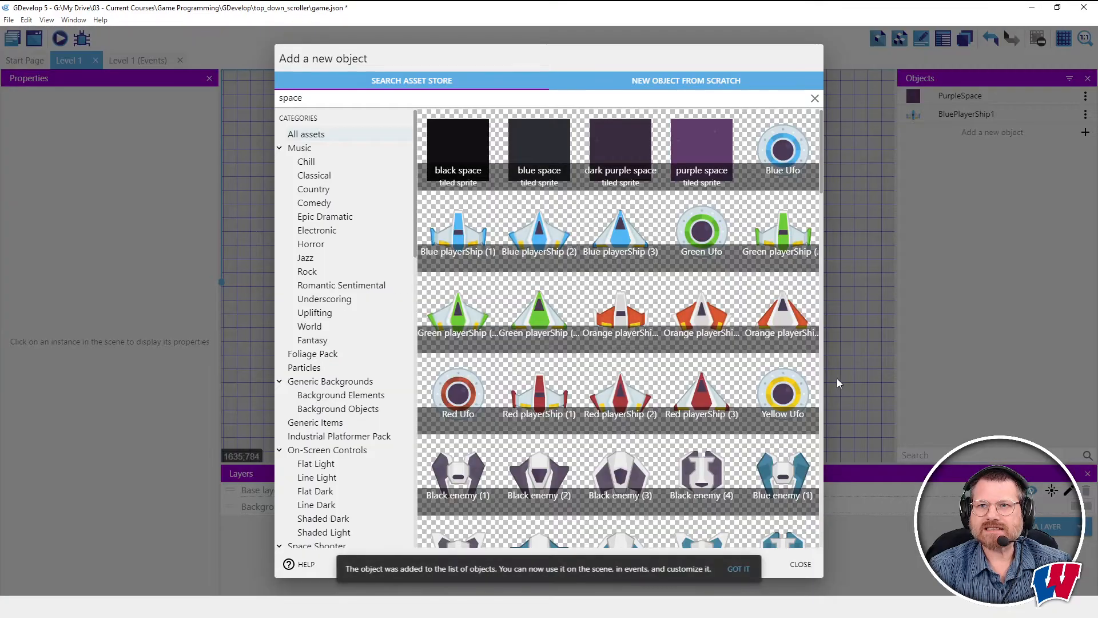
click(800, 564)
click(950, 117)
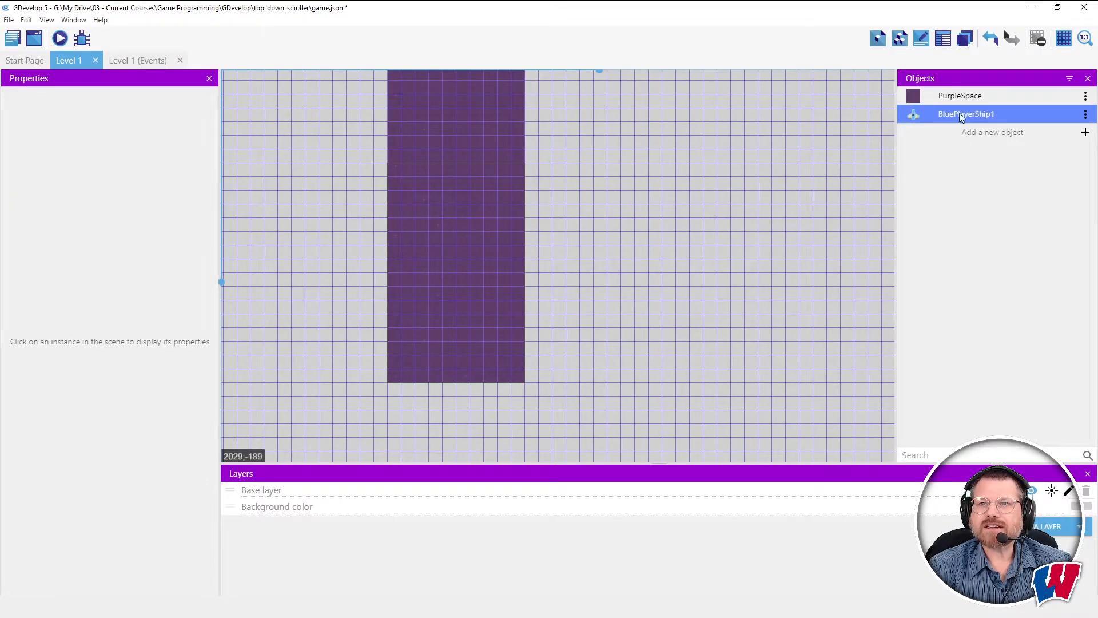
drag(914, 114, 456, 355)
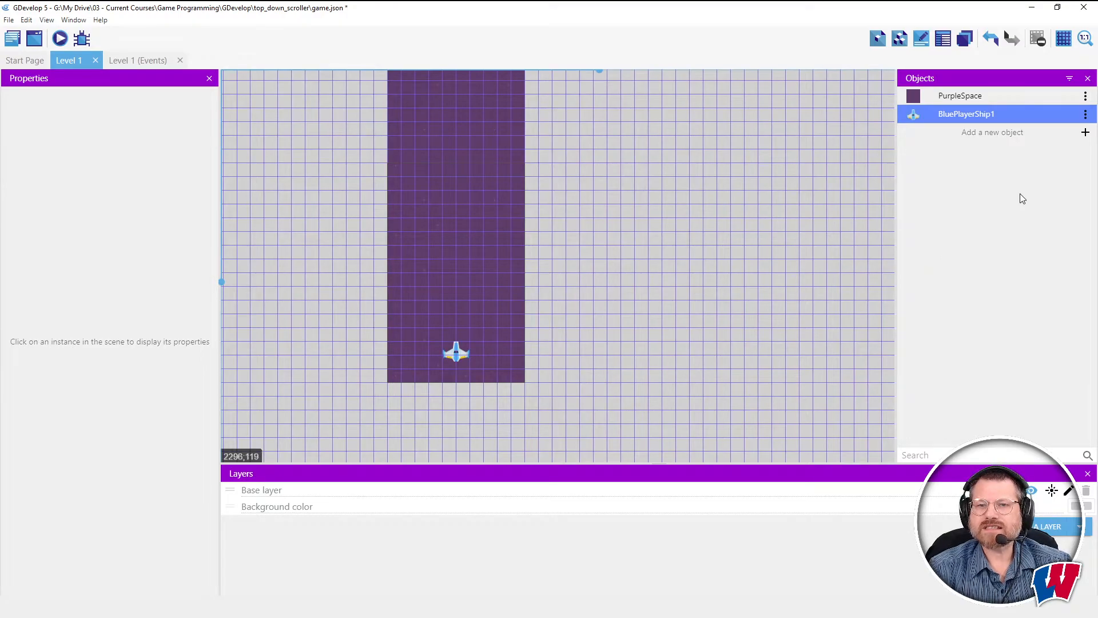
Search new behaviors for "scree", install Stay On Screen in the project and add it to the BluePlayerShip1 object.
double_click(964, 116)
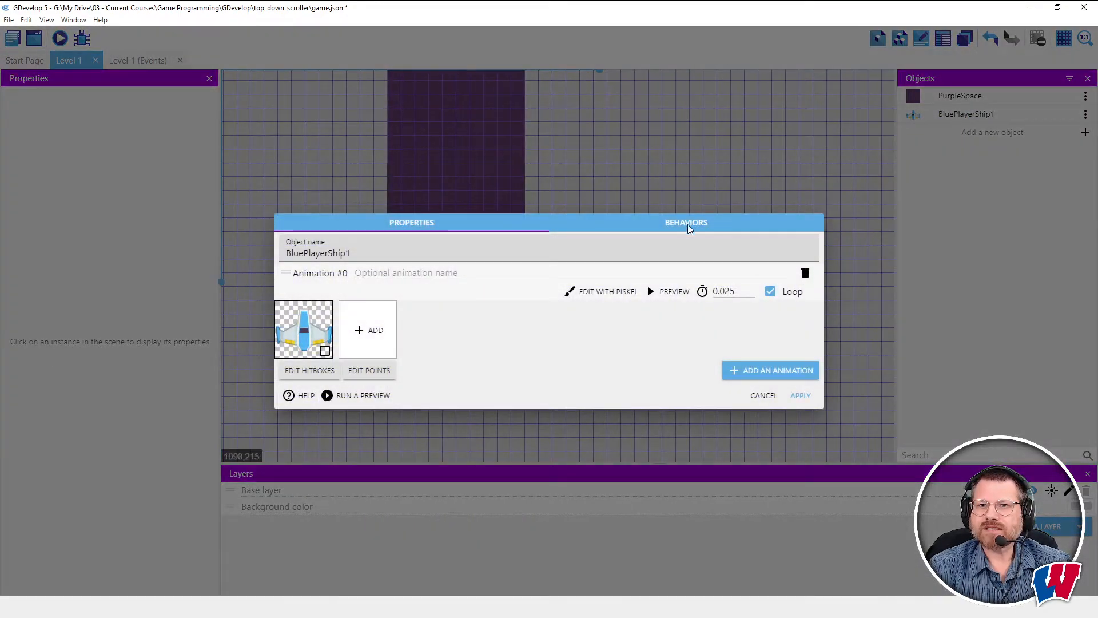
click(690, 226)
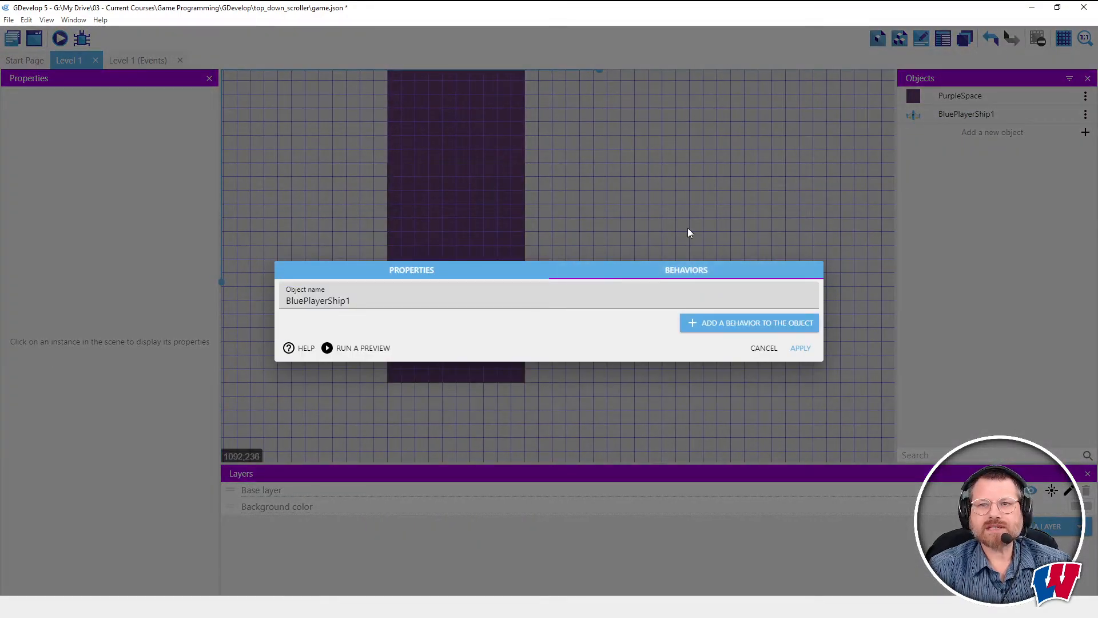
click(760, 322)
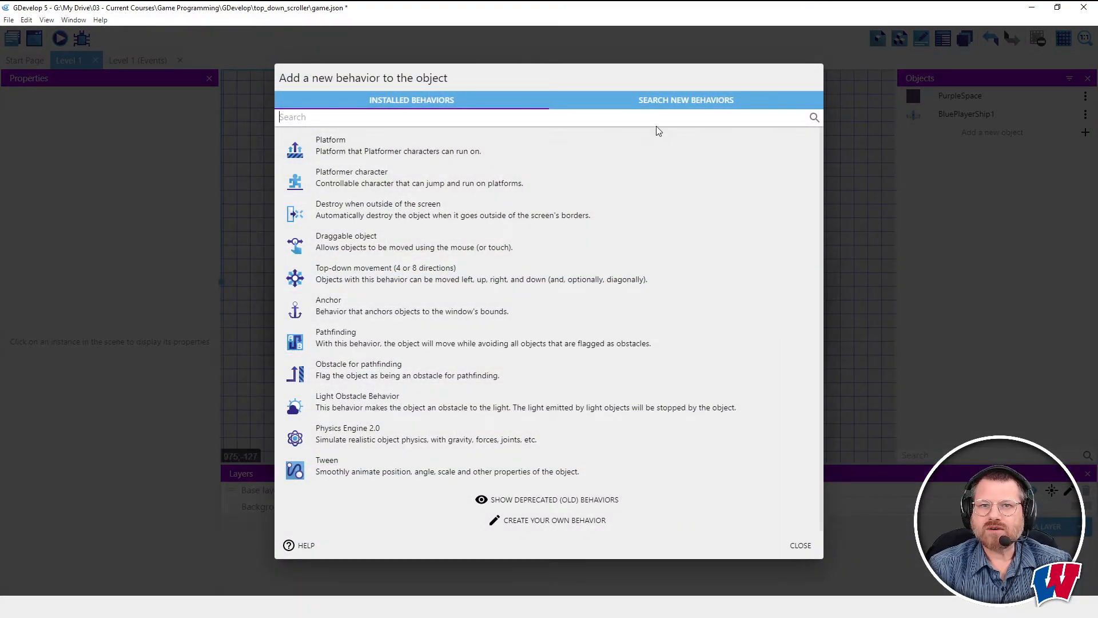
click(672, 102)
click(430, 97)
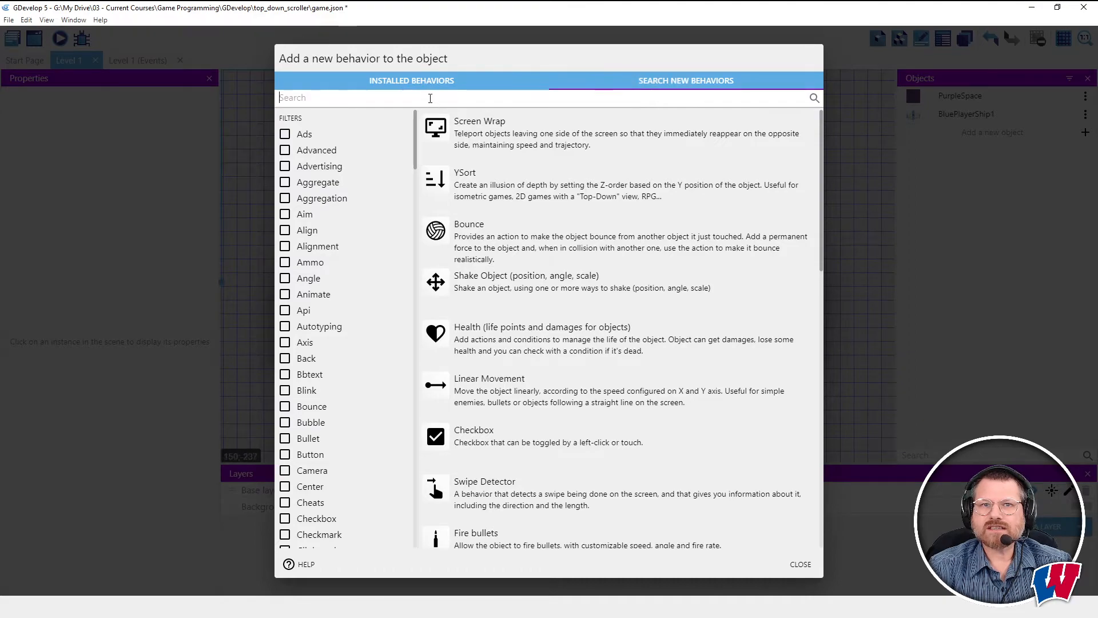
text(scree)
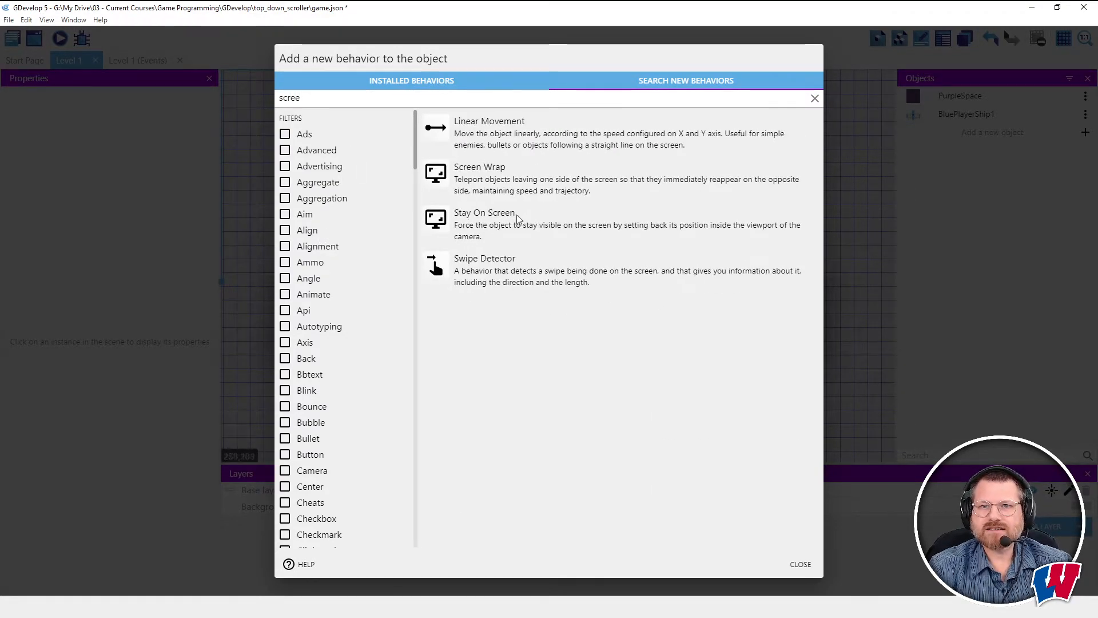
click(475, 216)
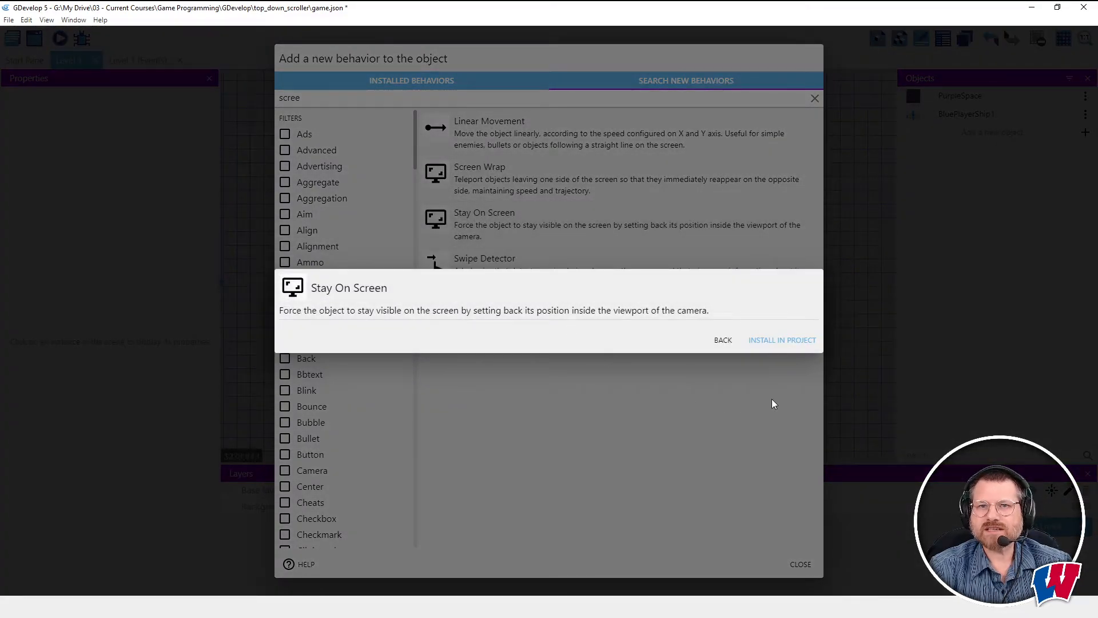
click(771, 341)
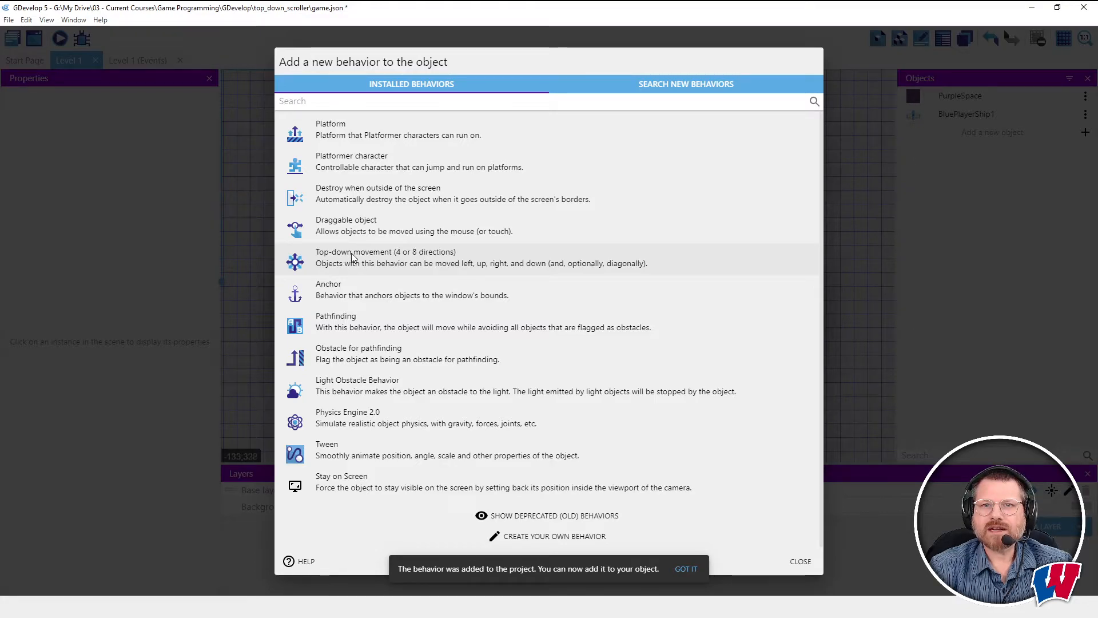
click(341, 482)
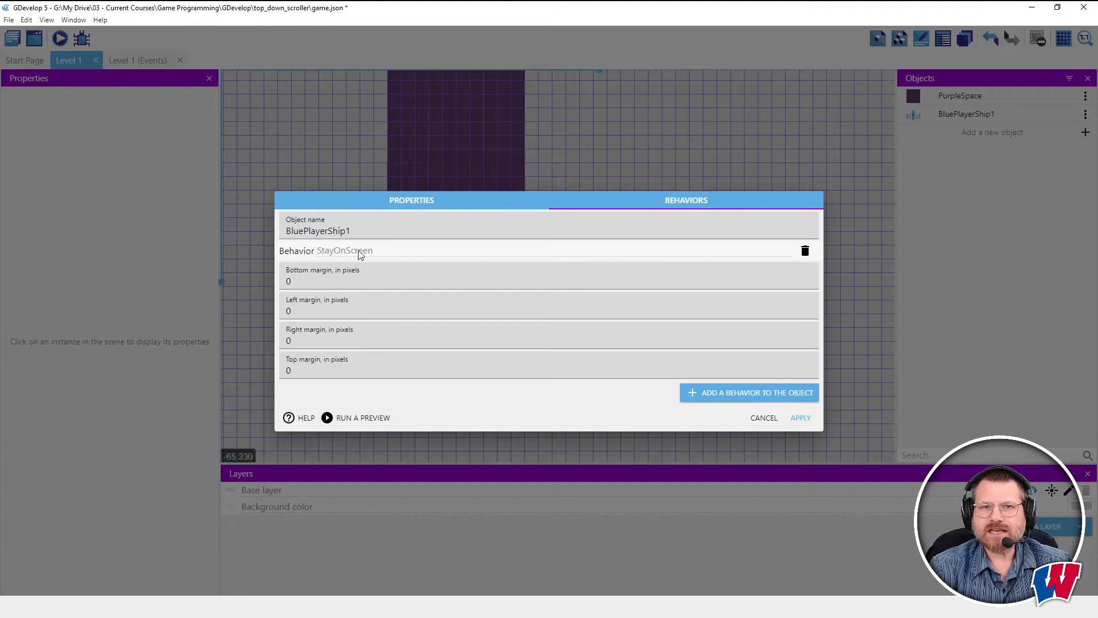
Add the Top-down movement (4 or 8 directions) behavior to BluePlayerShip1 and apply it.
click(751, 392)
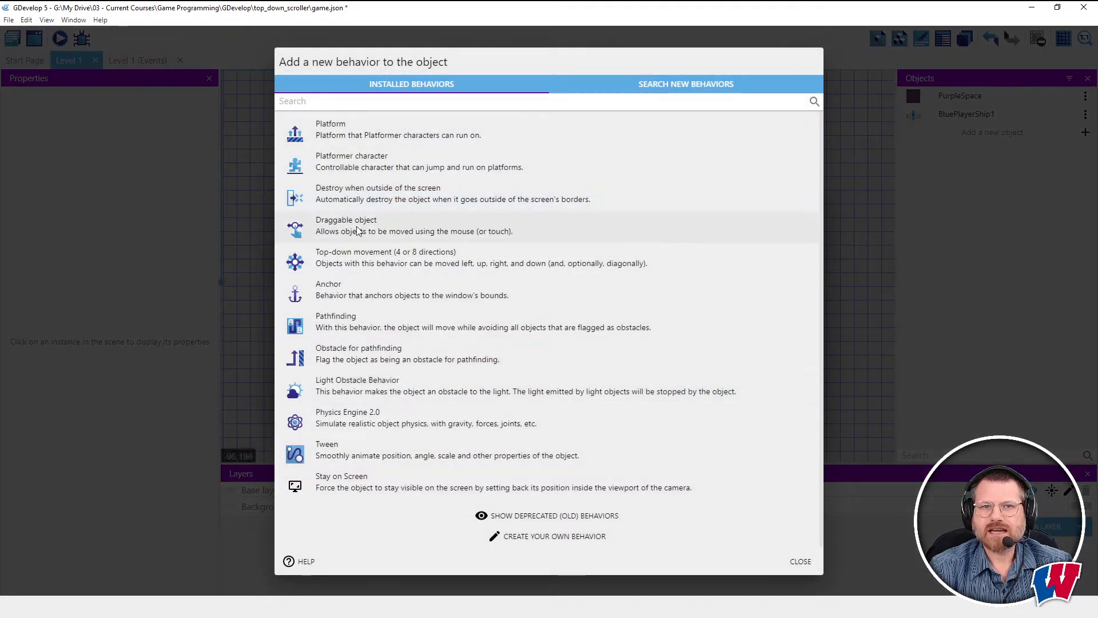
click(357, 258)
scroll(503, 458, down, 1)
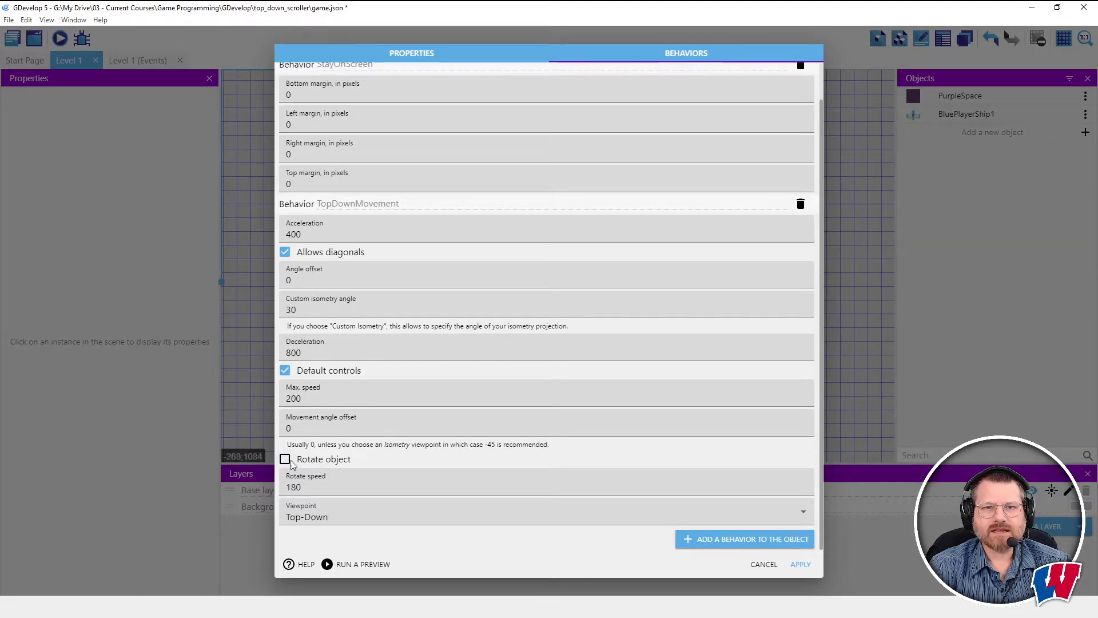
click(801, 564)
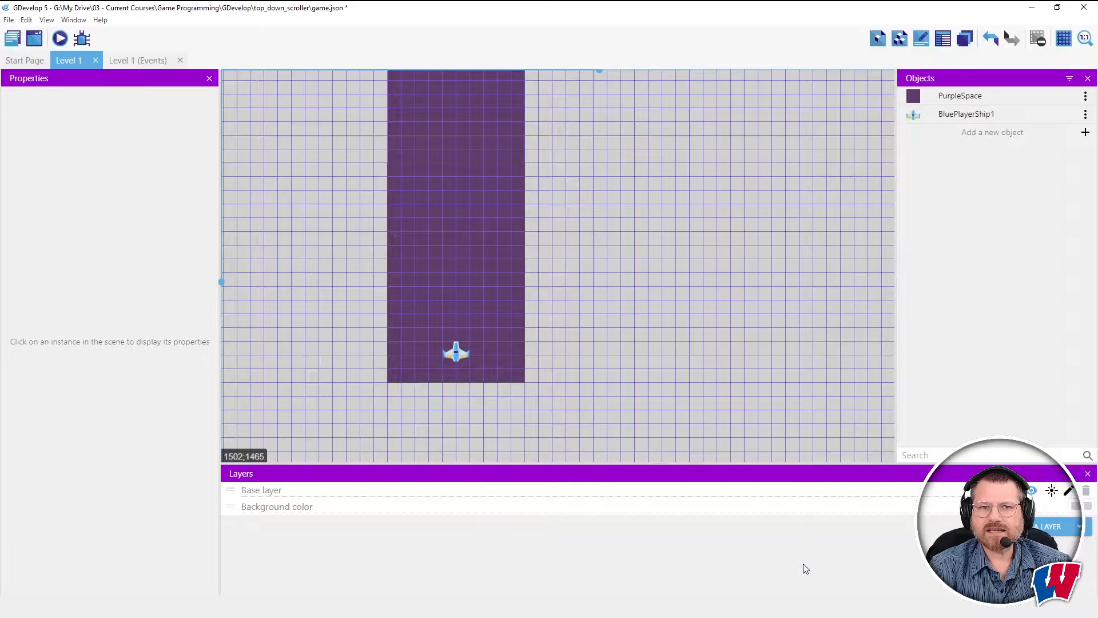
Preview the game, fly the ship in all four directions to test its movement, and close the preview.
click(61, 39)
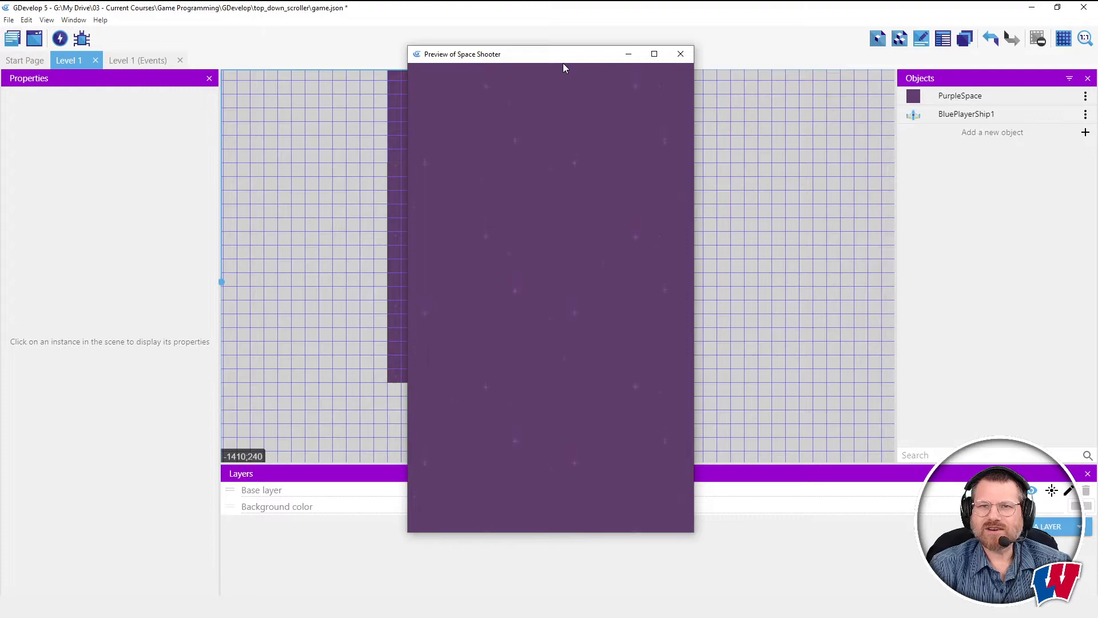
key(Up)
key(Left)
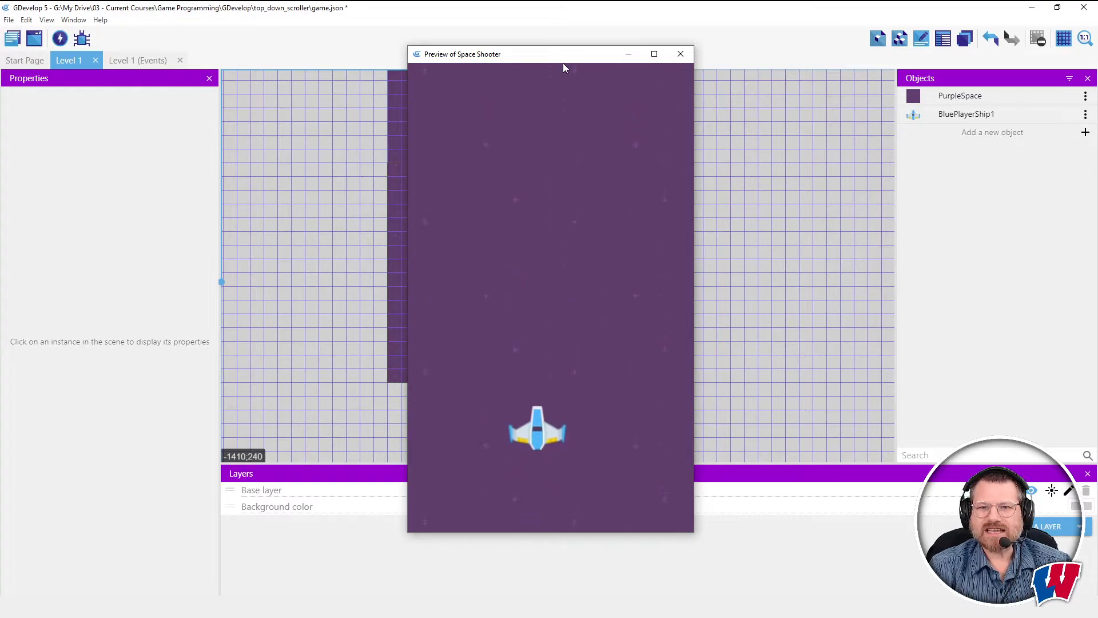
key(Right)
key(Down)
key(Left)
key(Up)
key(Right)
key(Left)
key(Down)
key(Up)
key(Right)
key(Down)
key(Left)
key(Up)
key(Down)
click(681, 53)
Review the angle offset in BluePlayerShip1's TopDownMovement behavior and apply the object's settings.
click(961, 116)
double_click(962, 116)
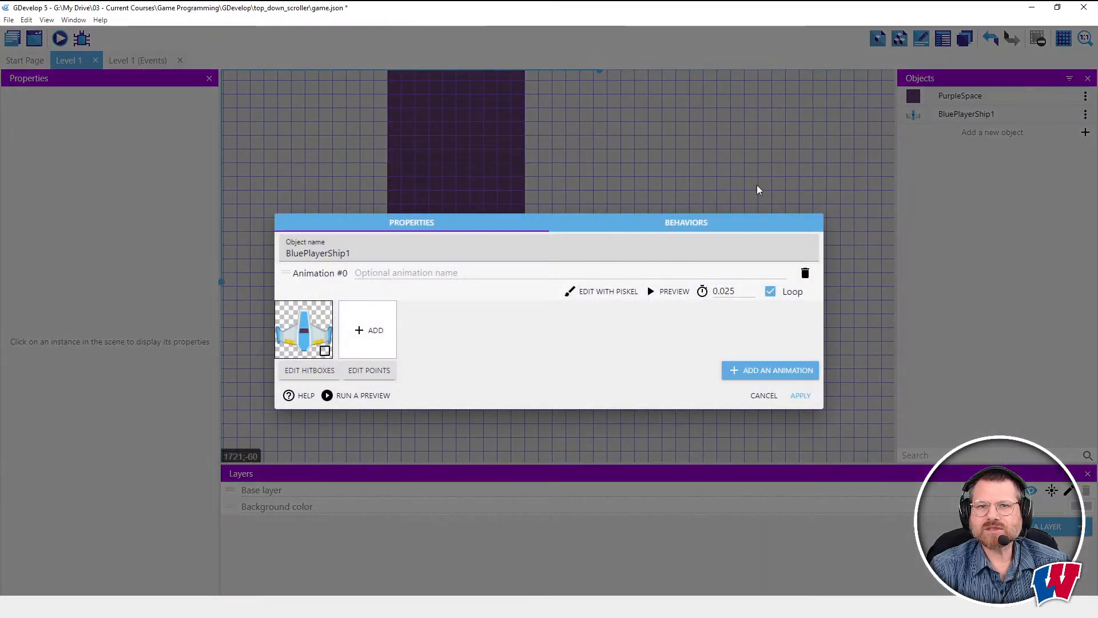
click(716, 223)
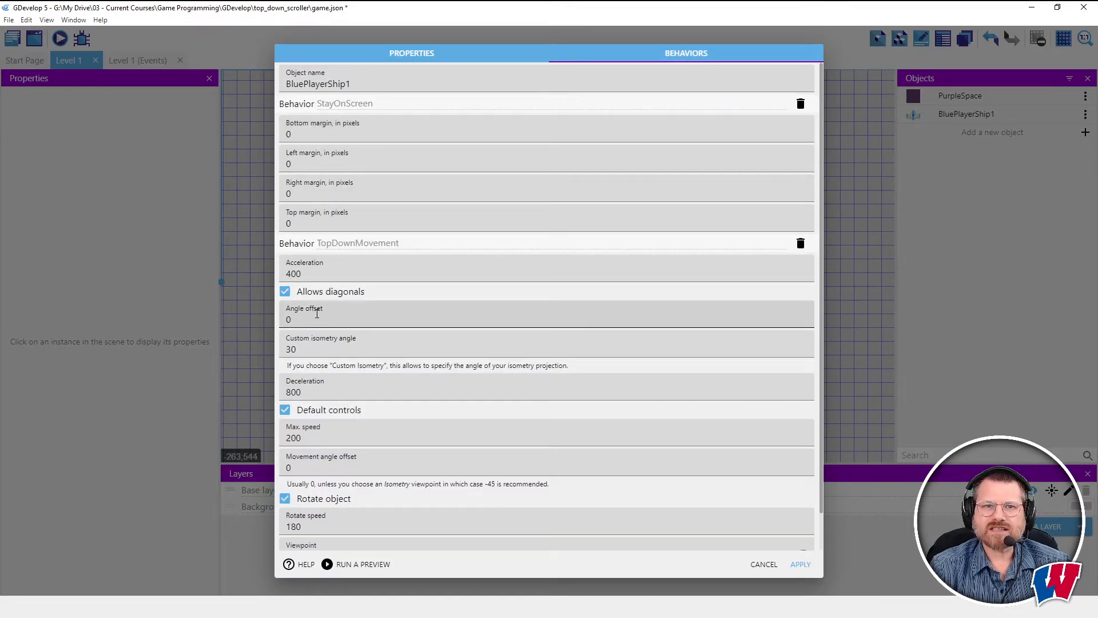
double_click(322, 319)
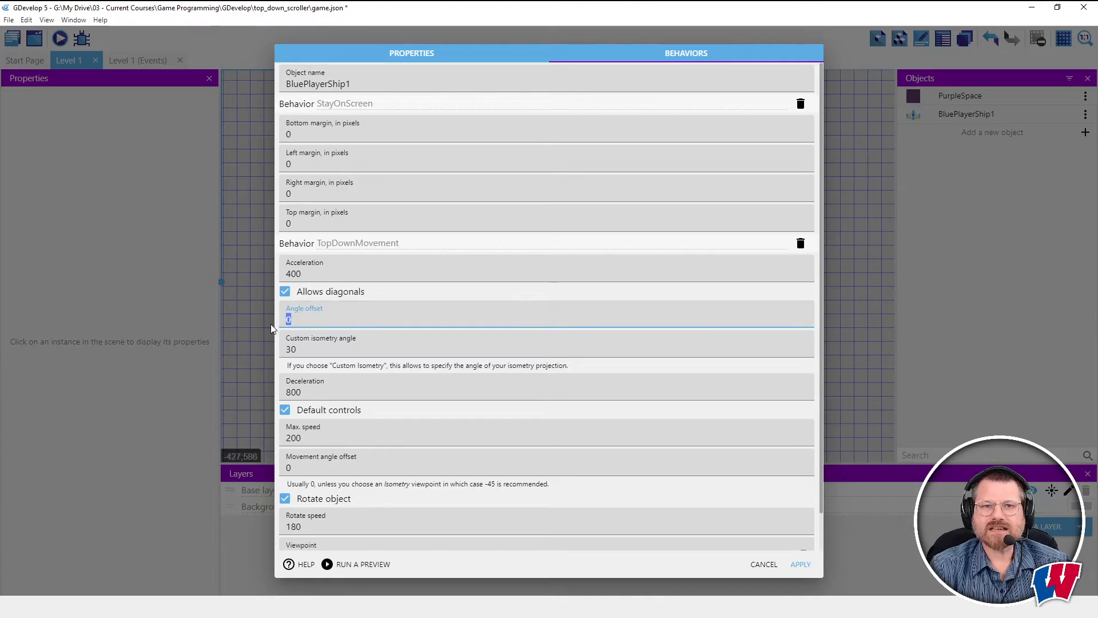
click(801, 564)
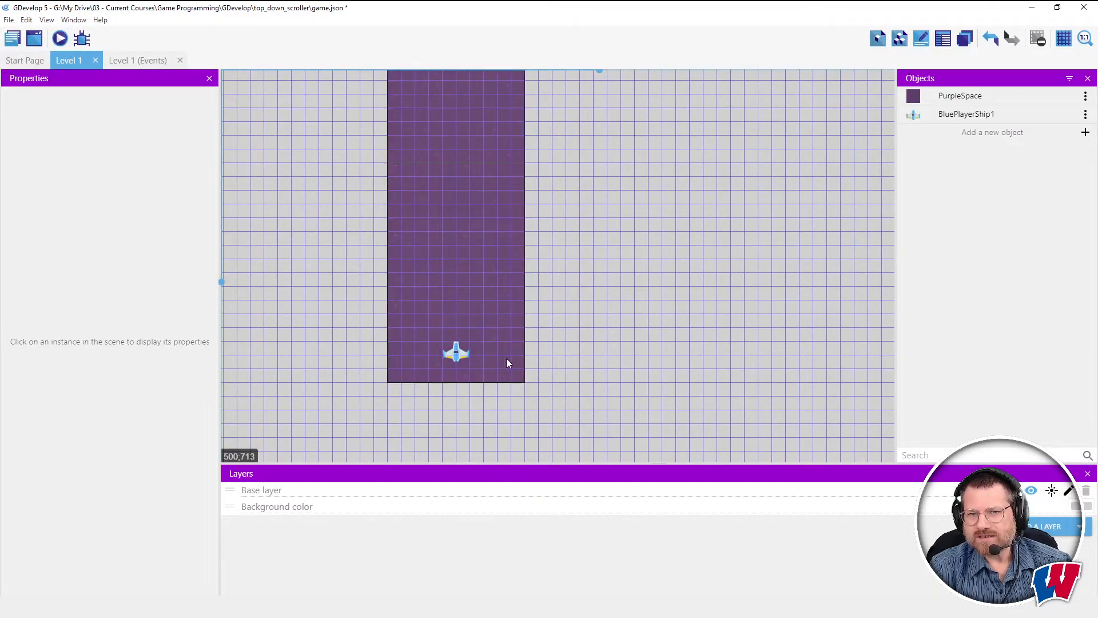
Preview the game, move the ship up and right to check its facing direction, and close the preview.
click(60, 38)
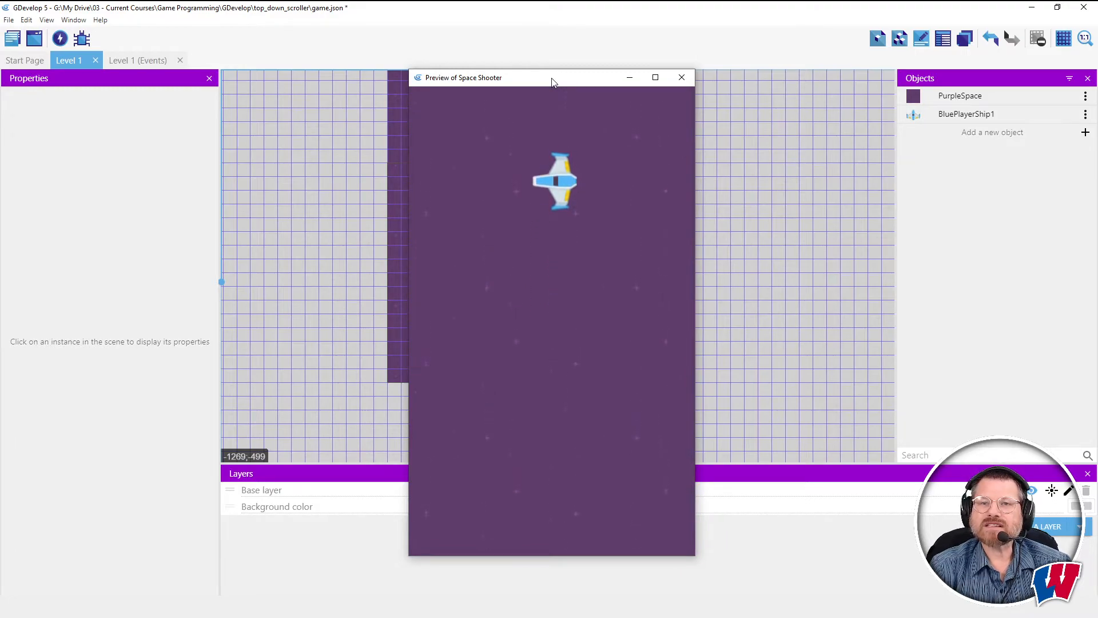
key(Up)
key(Right)
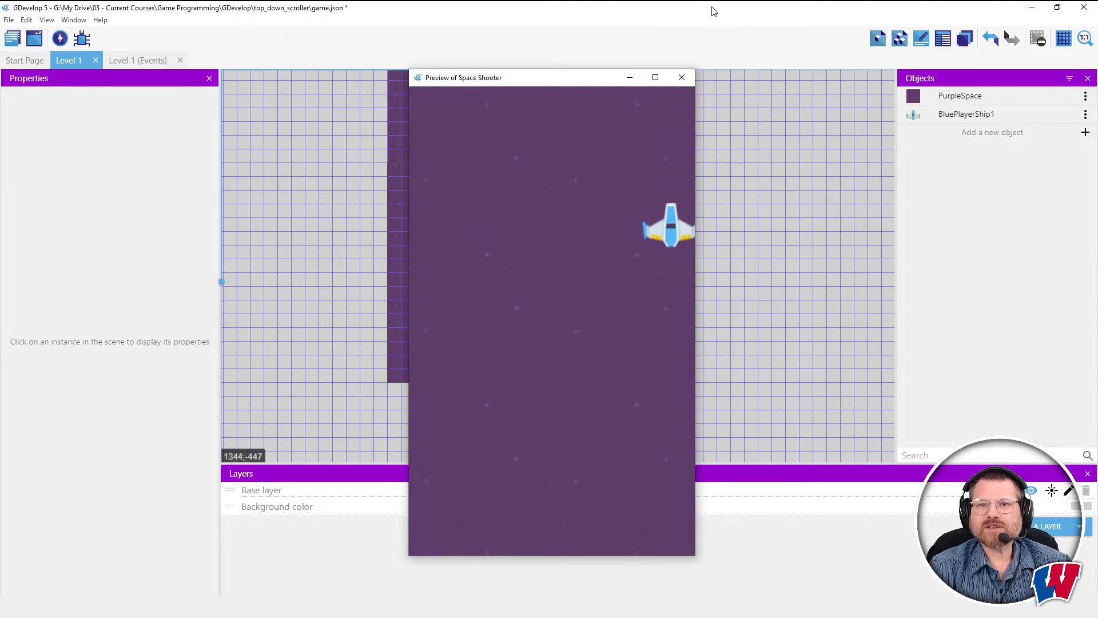
click(681, 78)
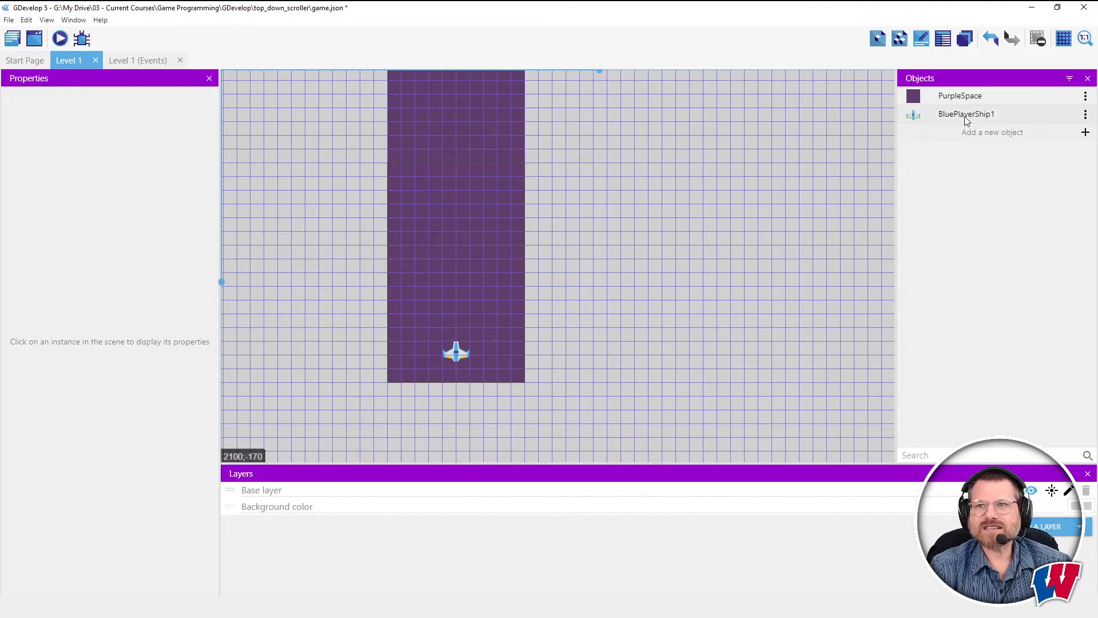
Set the angle offset of BluePlayerShip1's TopDownMovement behavior to 90 and apply the change.
double_click(950, 118)
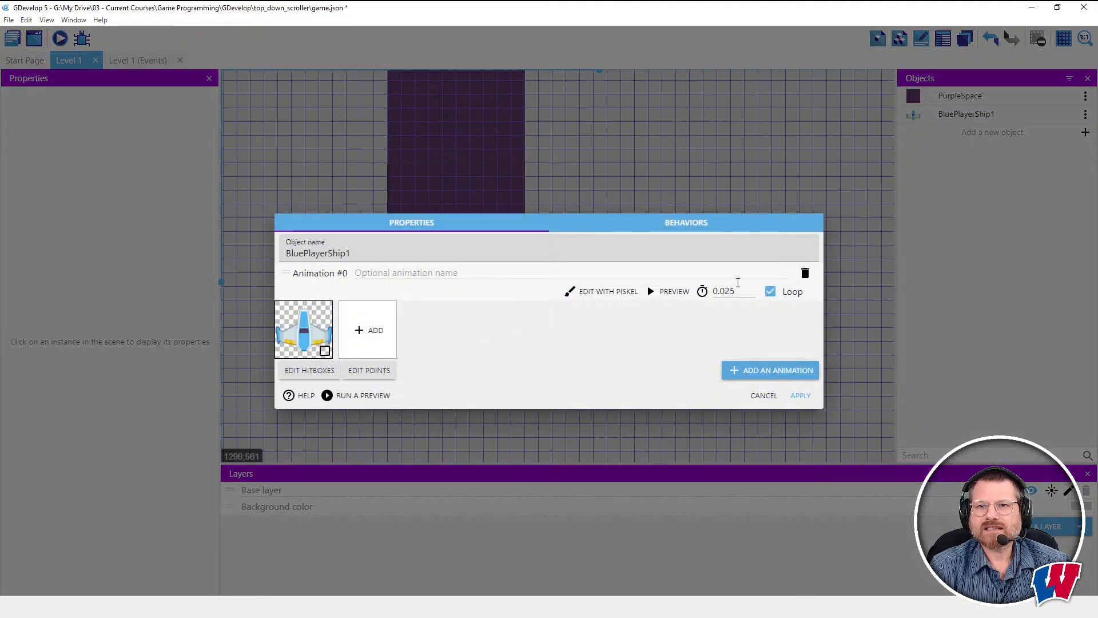
click(710, 225)
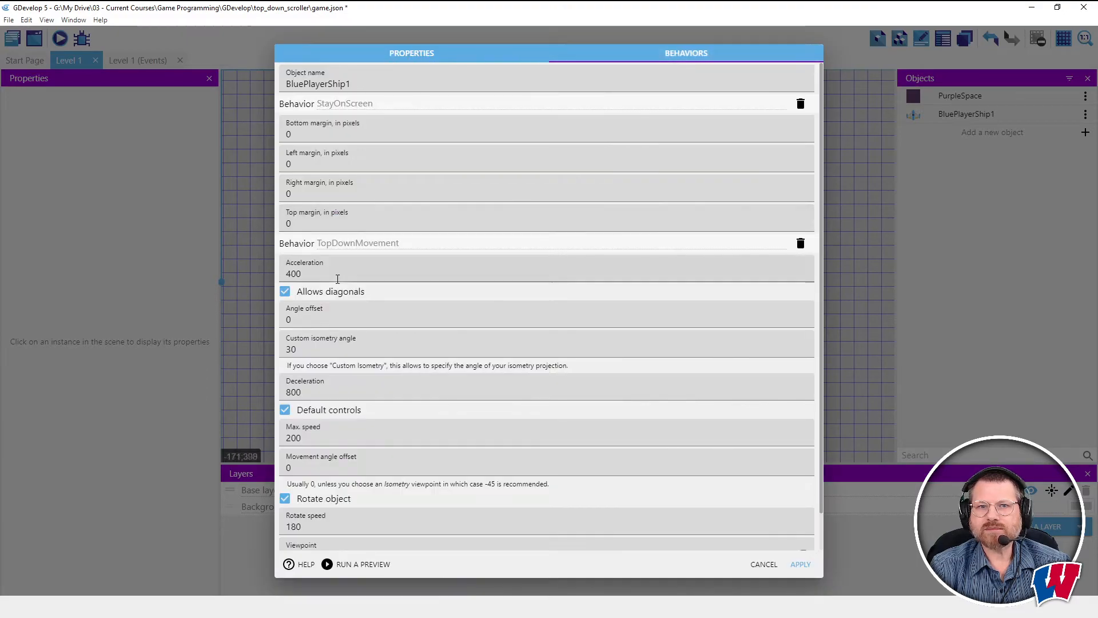
click(304, 320)
double_click(289, 320)
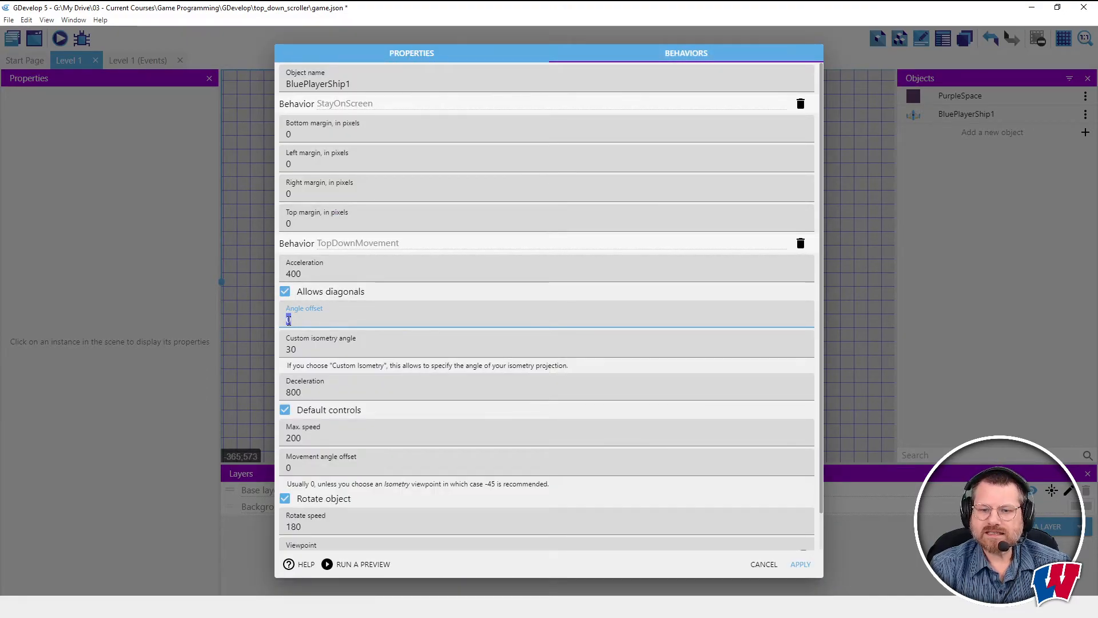
click(803, 567)
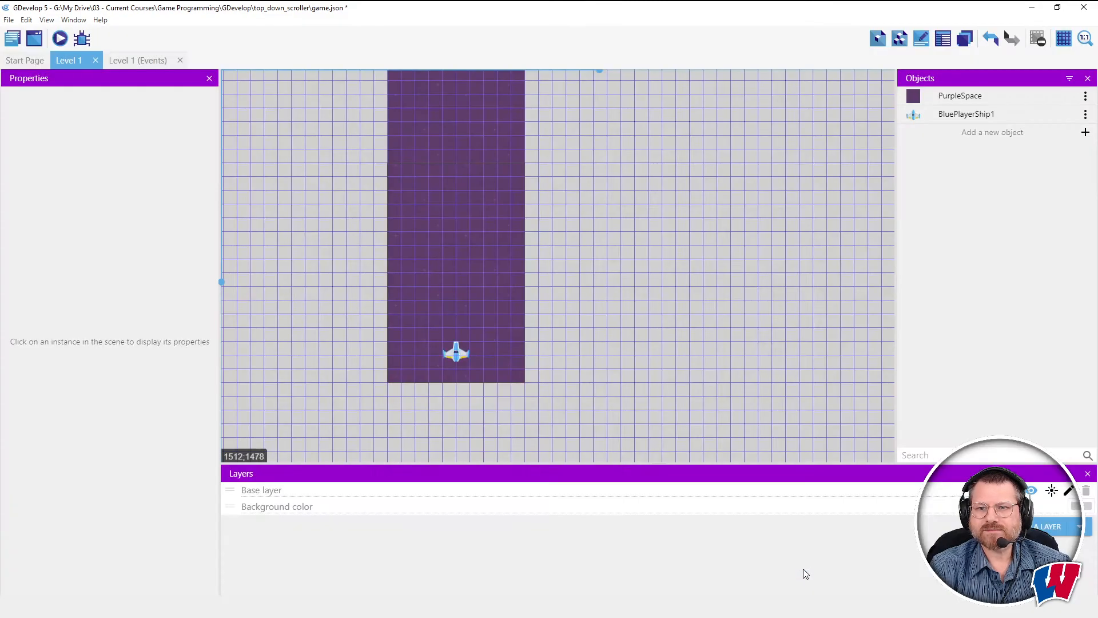
Preview the game with the new angle offset, steer the ship up, left and right, and close the preview.
click(59, 43)
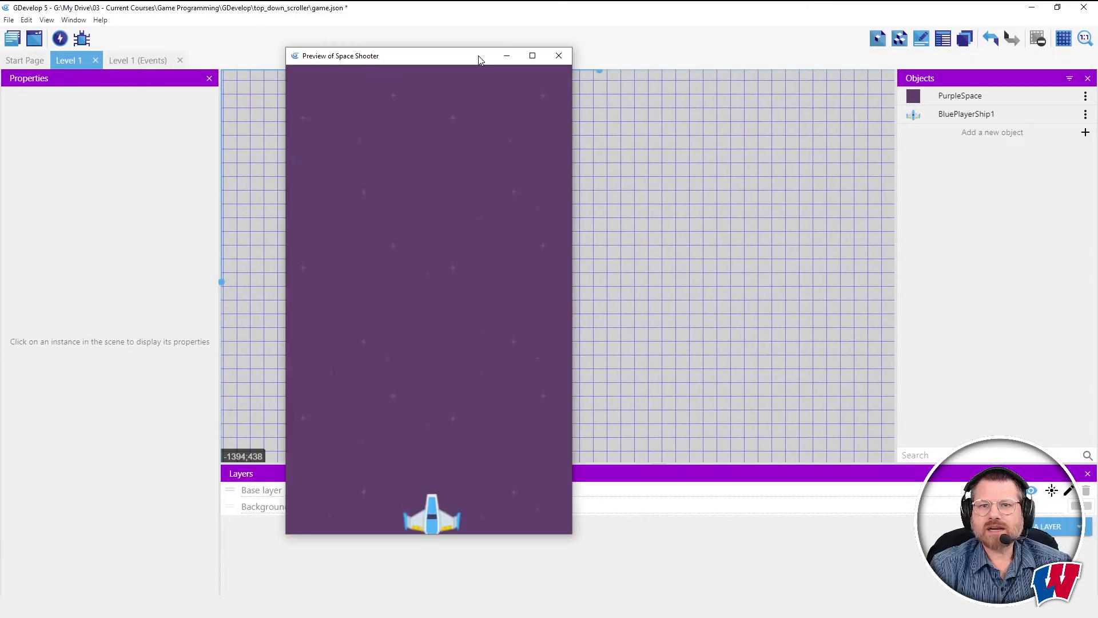
key(Up)
key(Left)
key(Up)
key(Right)
key(Left)
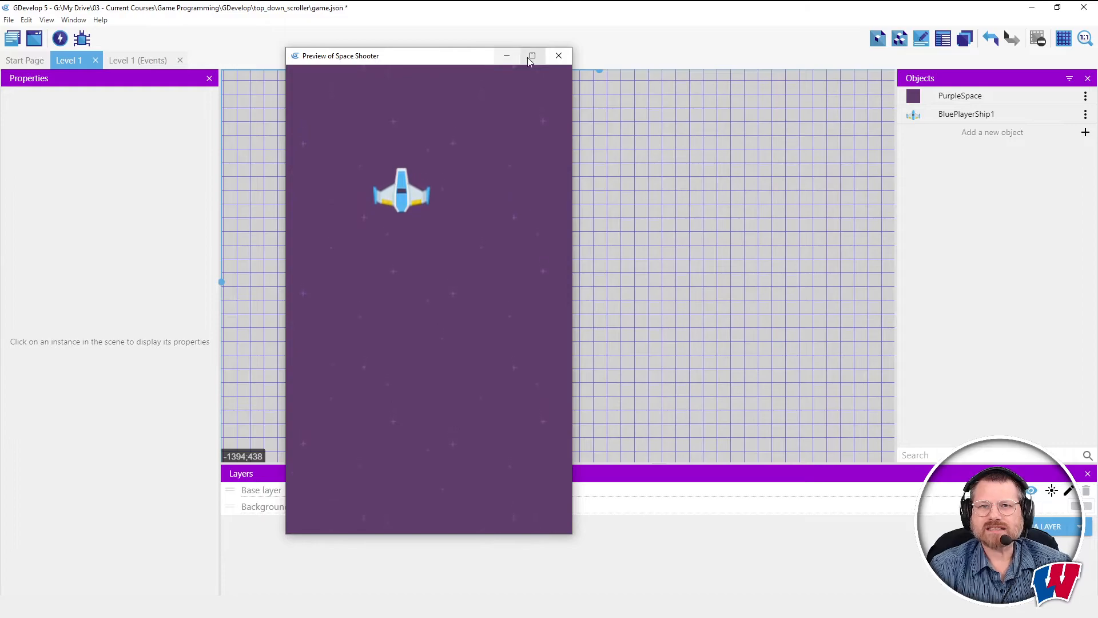
click(558, 56)
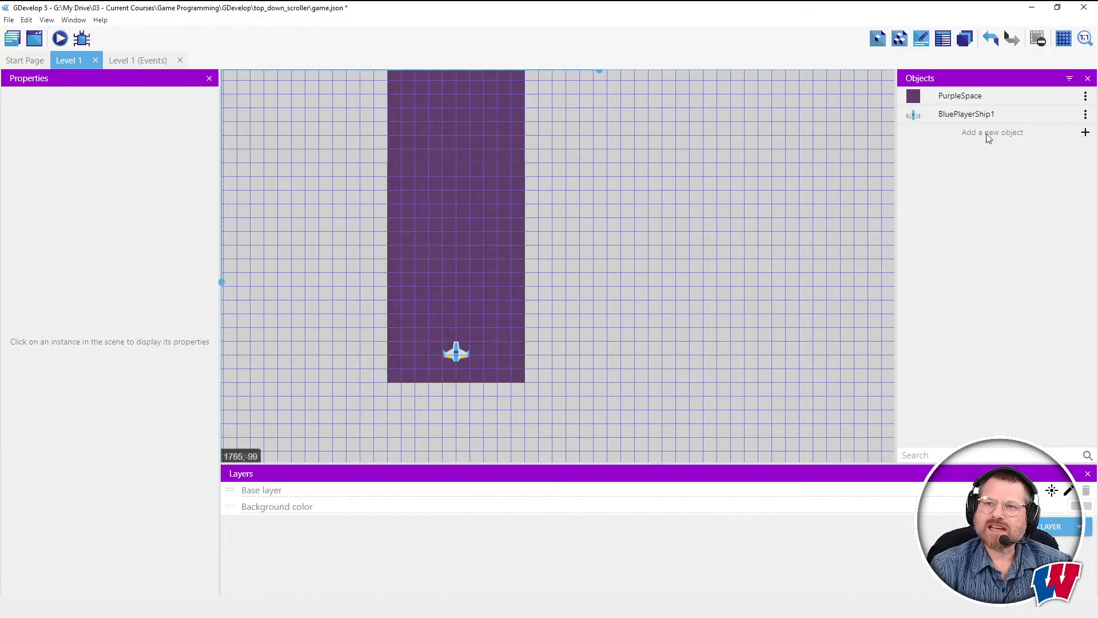
Disable Rotate object in BluePlayerShip1's TopDownMovement behavior and apply the change.
double_click(982, 117)
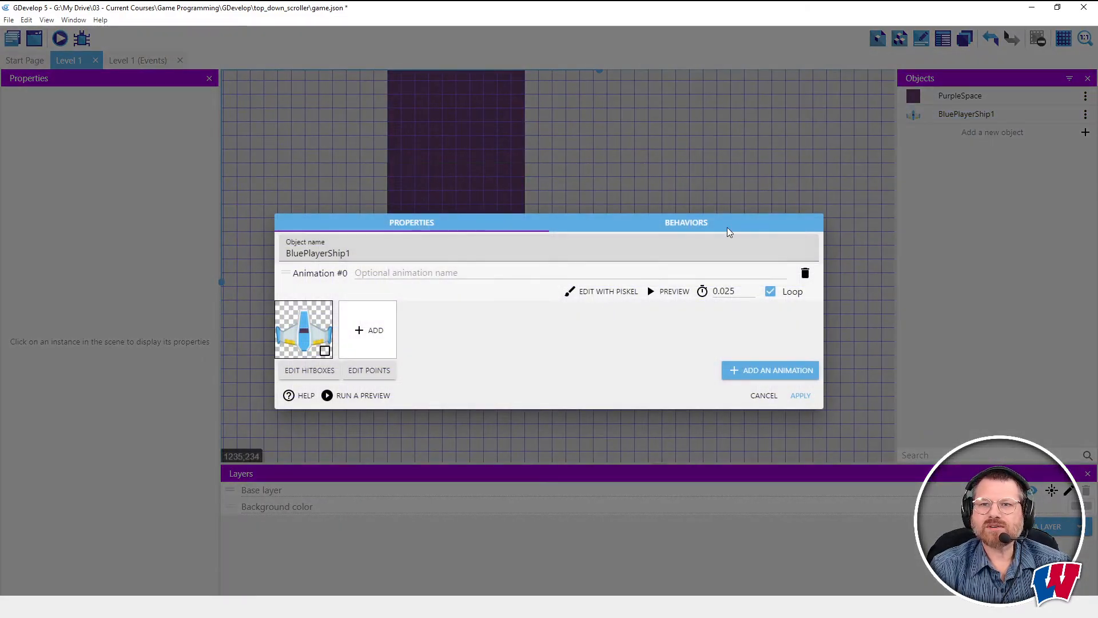
click(686, 222)
scroll(313, 454, down, 1)
click(285, 461)
click(801, 564)
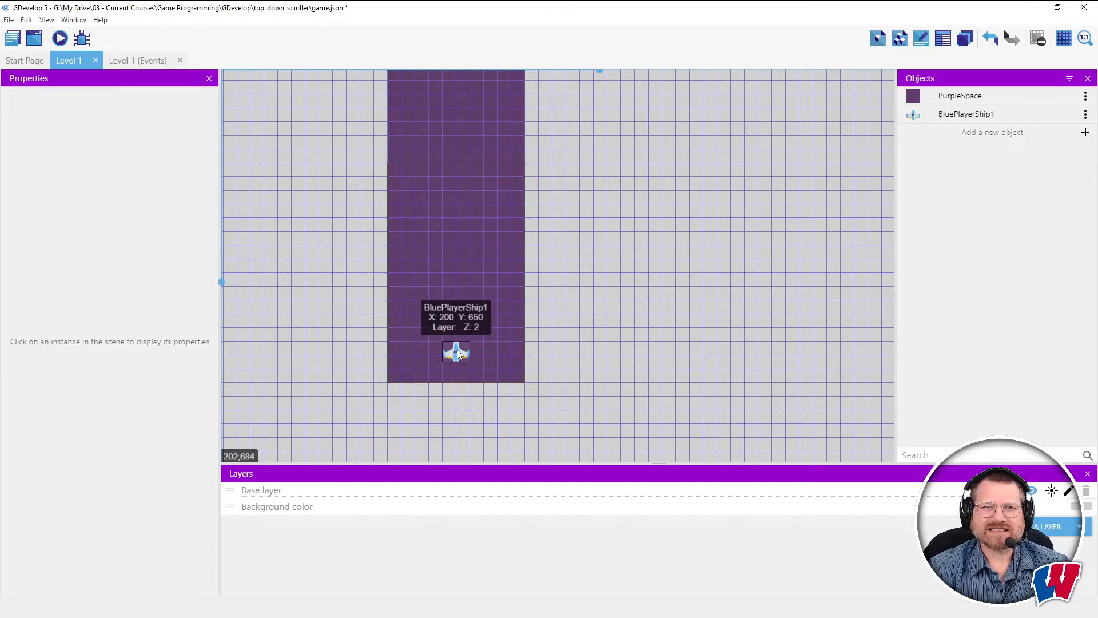
Set BluePlayerShip1's TopDownMovement acceleration to 600 and deceleration to 1200, and apply the changes.
double_click(956, 115)
click(686, 223)
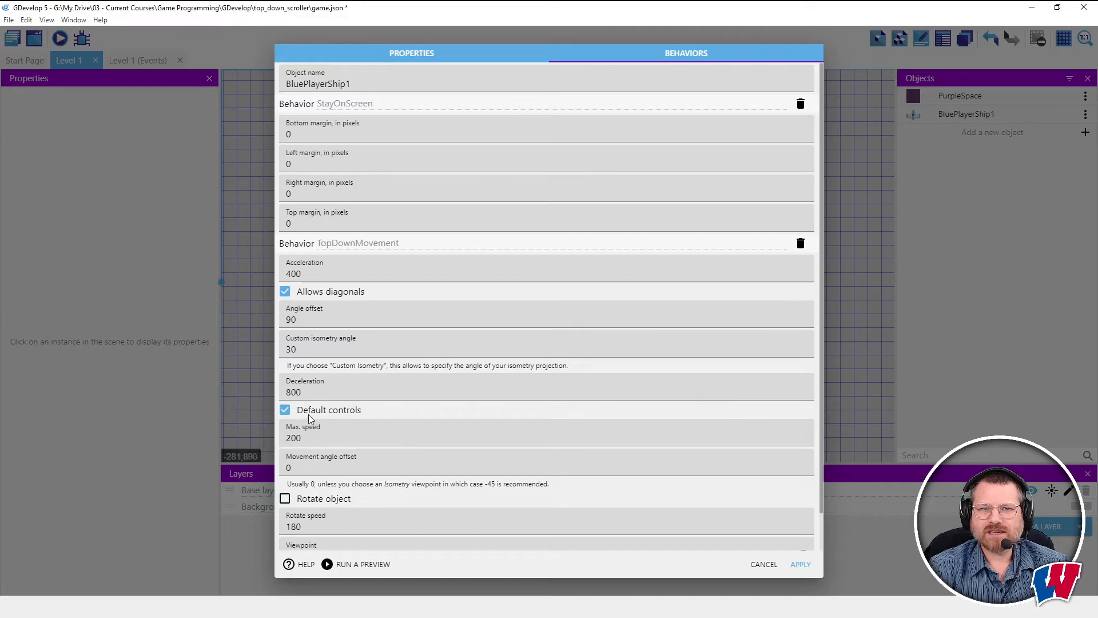
scroll(315, 269, down, 2)
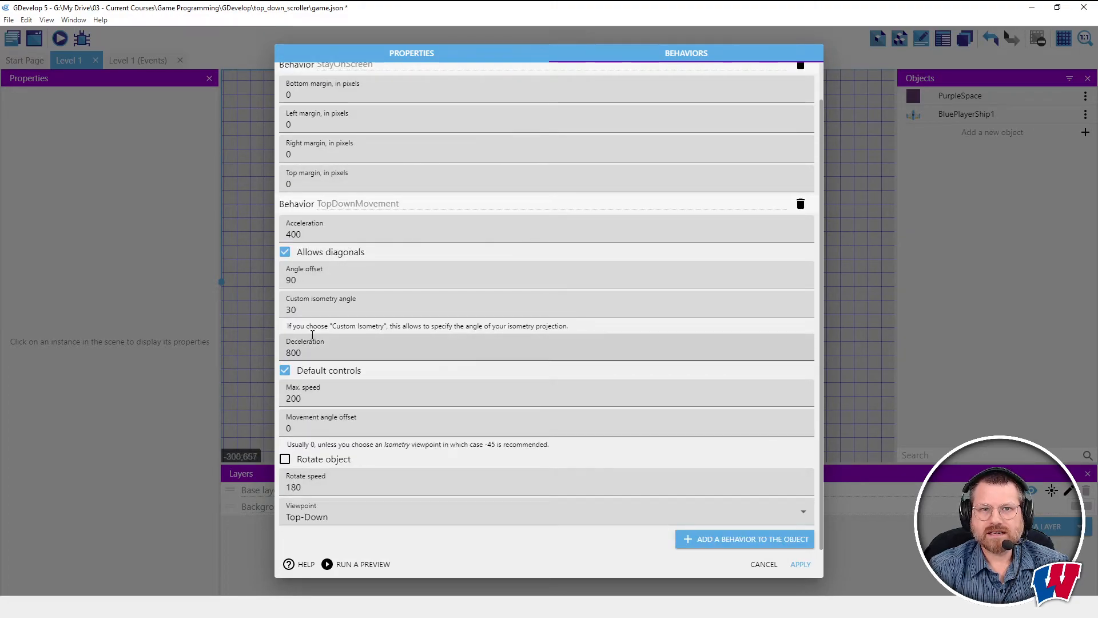
double_click(293, 234)
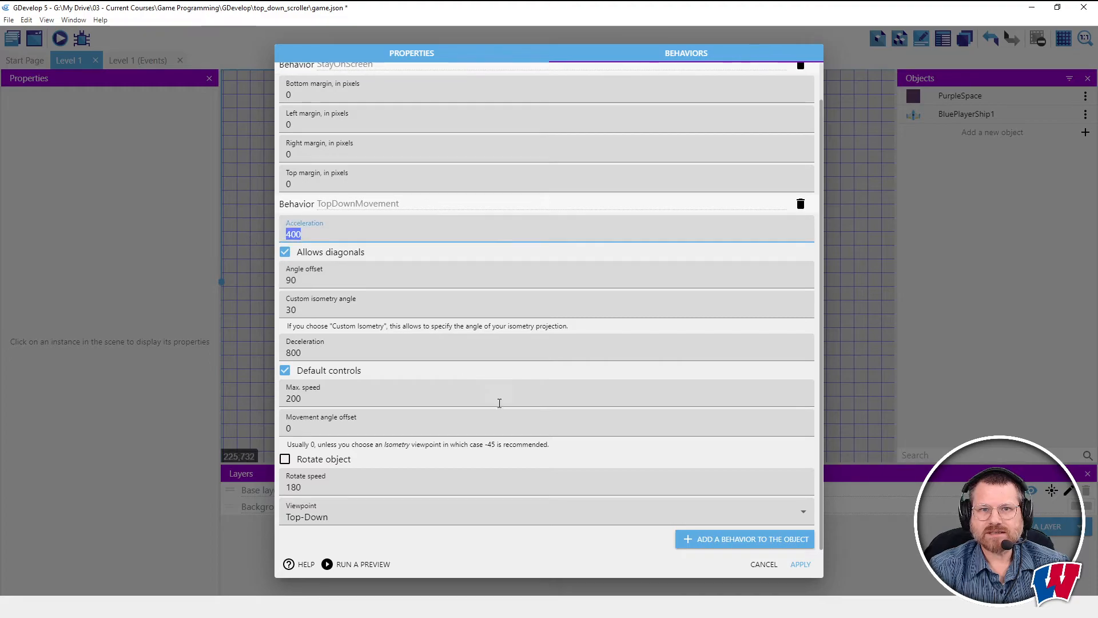
text(600)
double_click(291, 352)
text(1200)
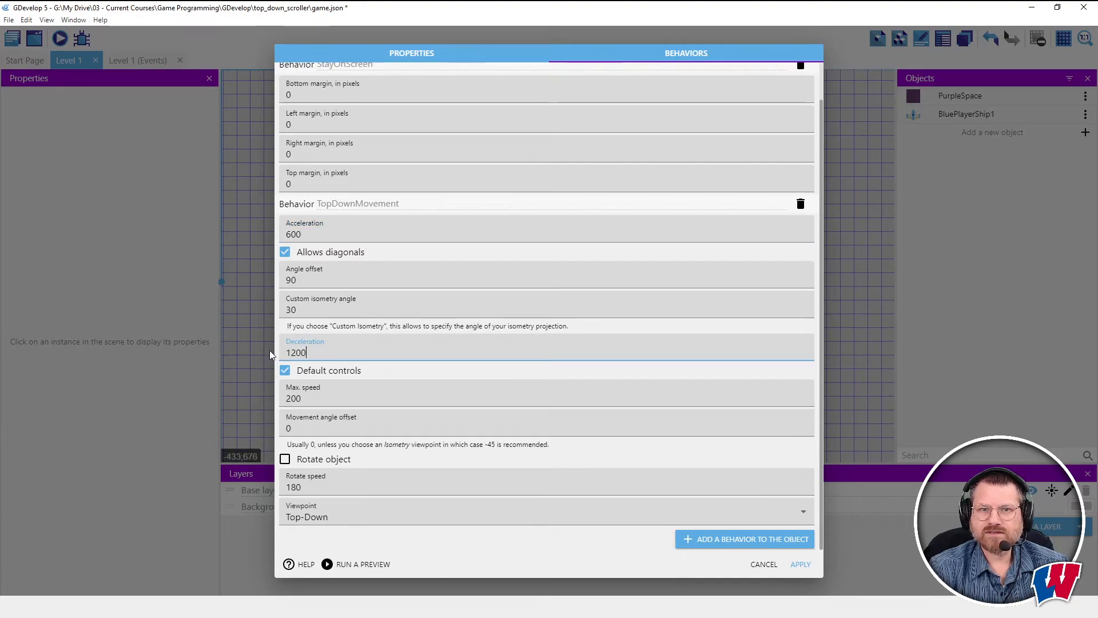
click(801, 564)
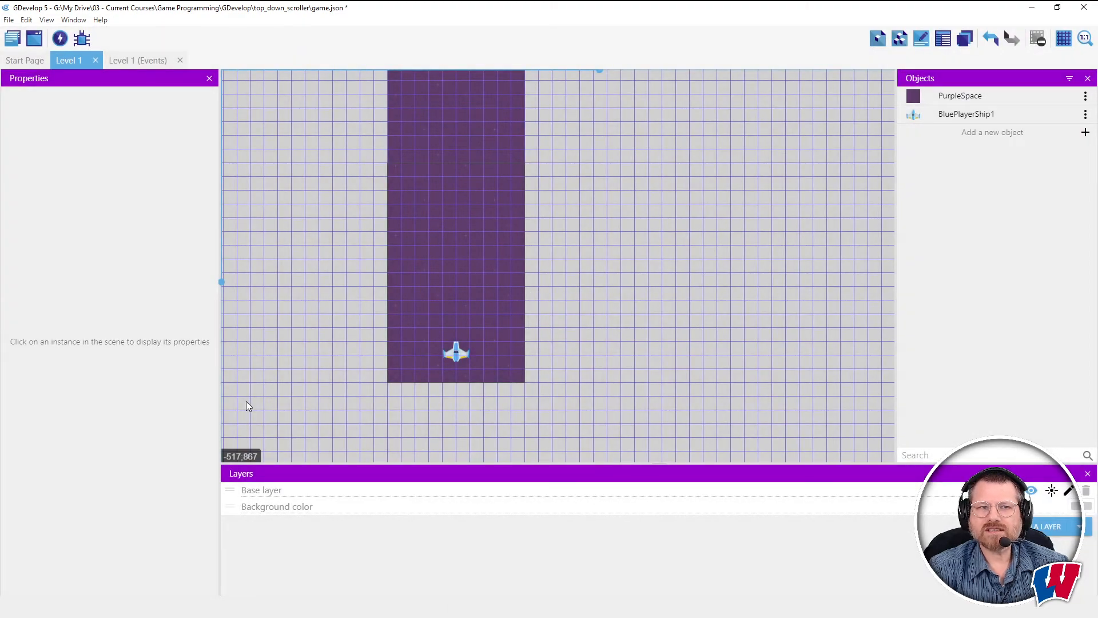
Preview the game, steer the ship around the screen to test the new acceleration and deceleration, and close the preview.
drag(465, 119, 561, 94)
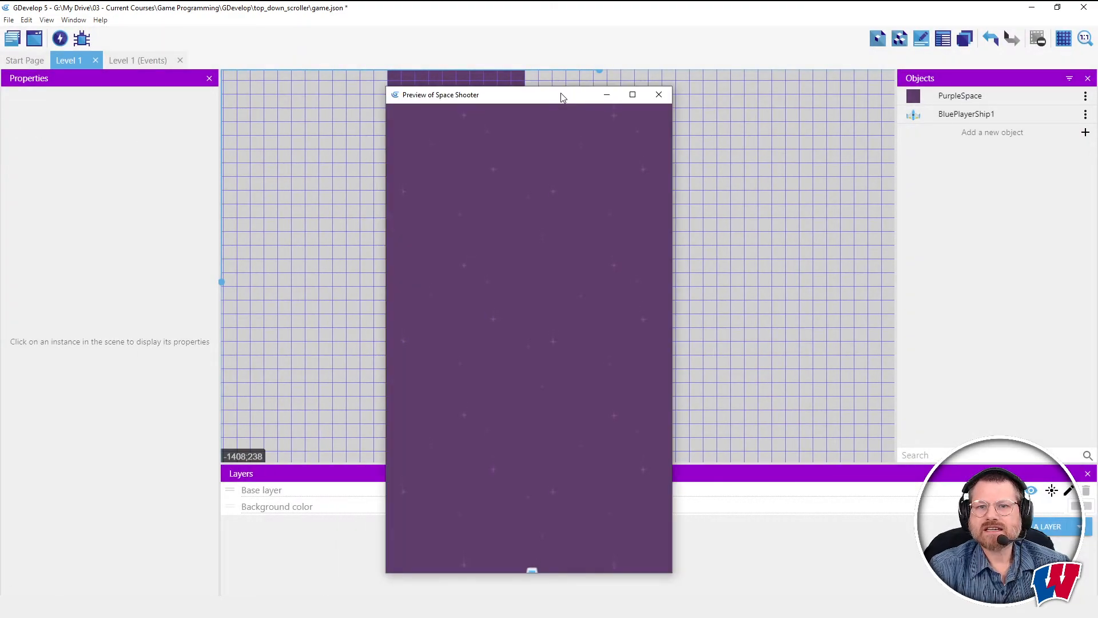
key(Up)
key(Left)
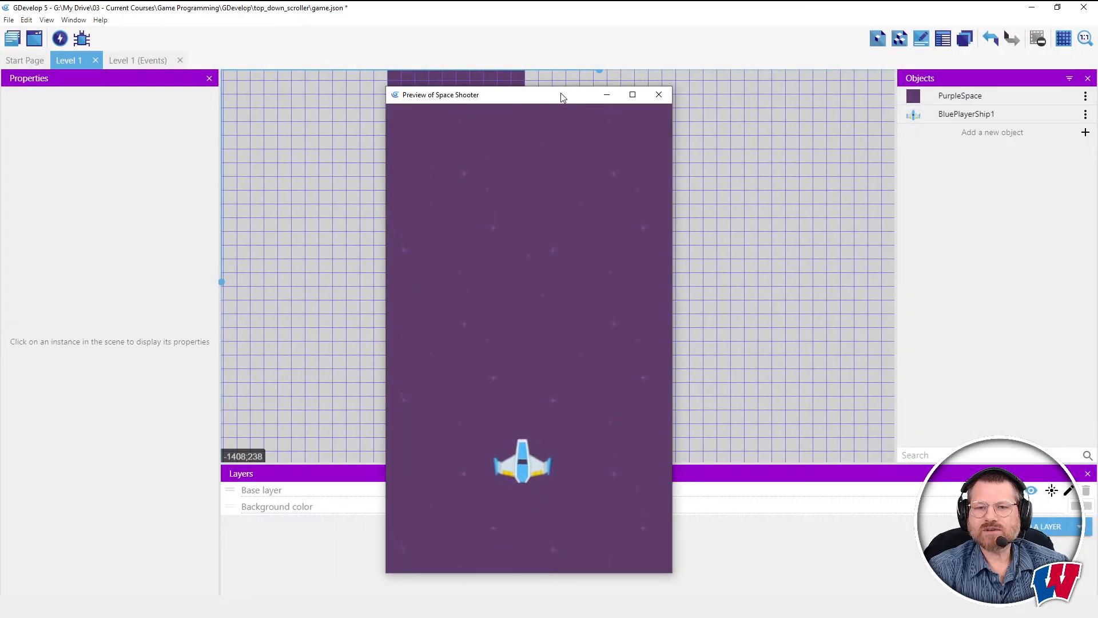
key(Right)
key(Down)
key(Left)
key(Up)
key(Up)
key(Right)
key(Left)
key(Down)
key(Right)
key(Right)
key(Up)
key(Left)
key(Down)
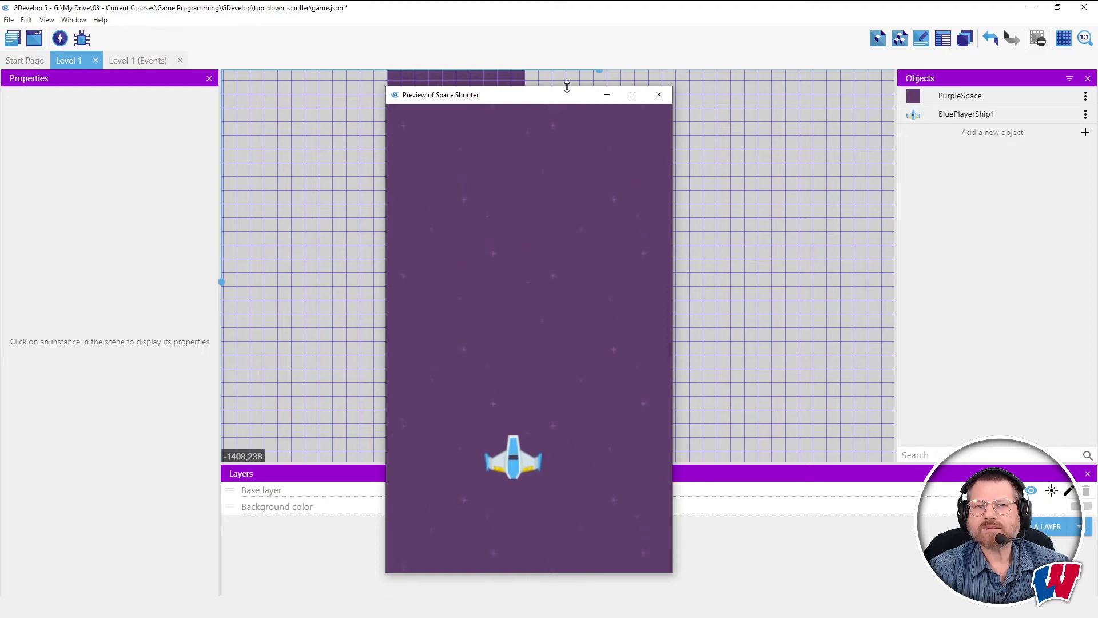
click(659, 94)
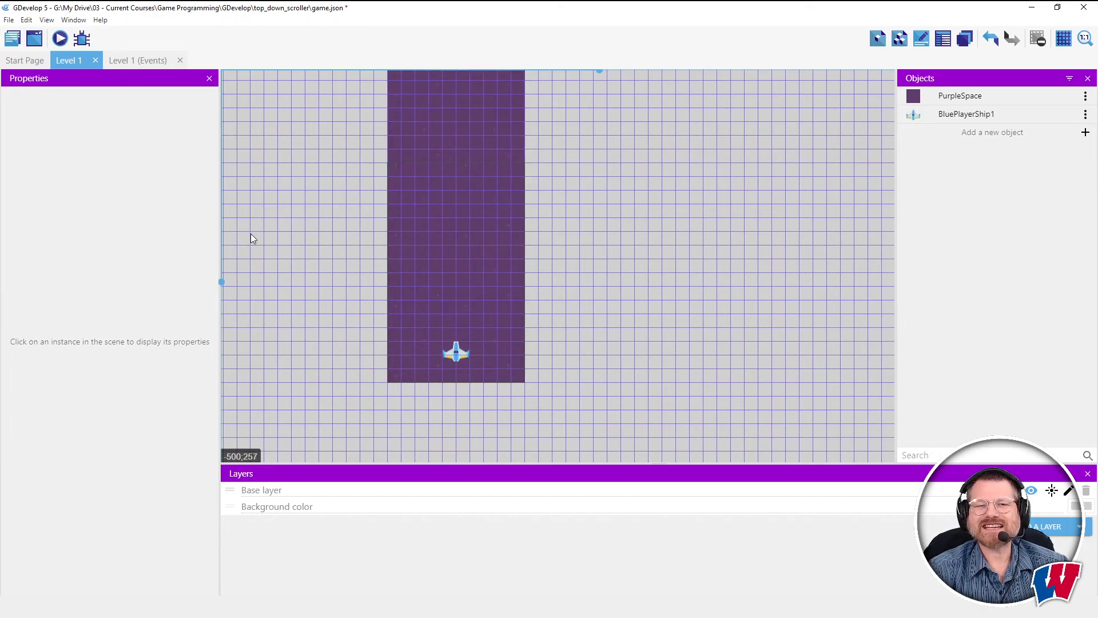
In the Level 1 events, add an Add a force action giving BluePlayerShip1 an instant force of 0 on X and -50 on Y.
click(141, 60)
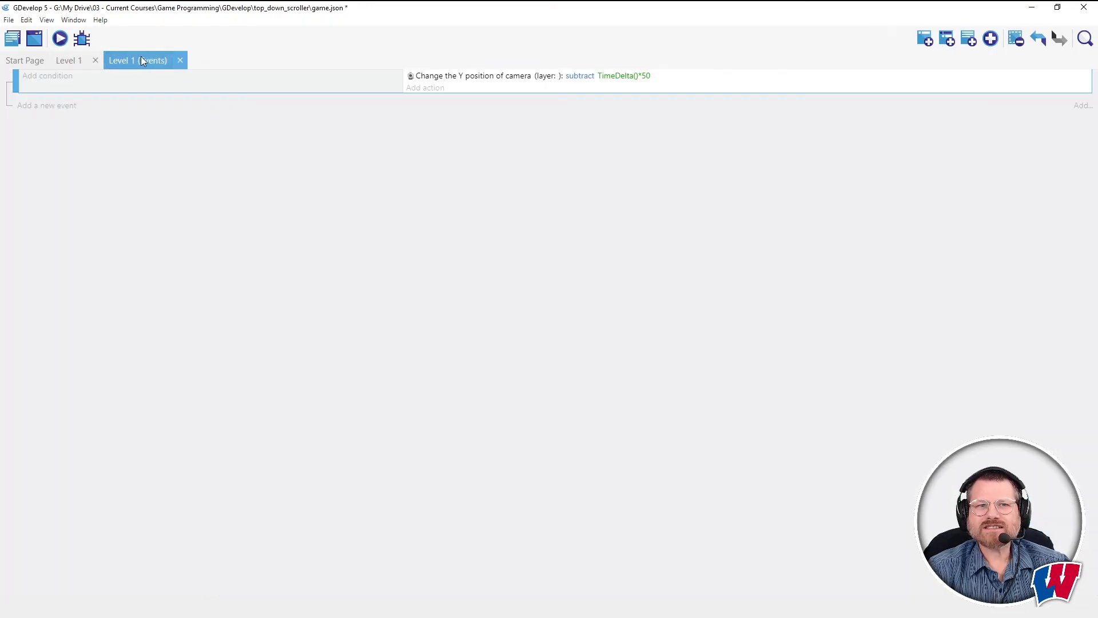
click(431, 88)
click(88, 254)
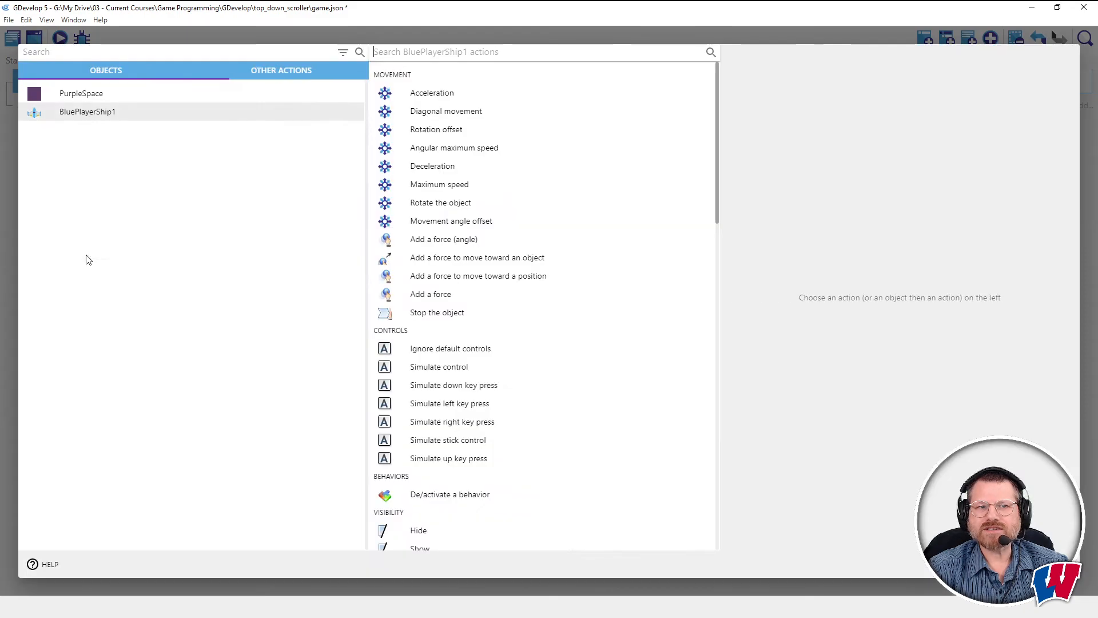
click(432, 297)
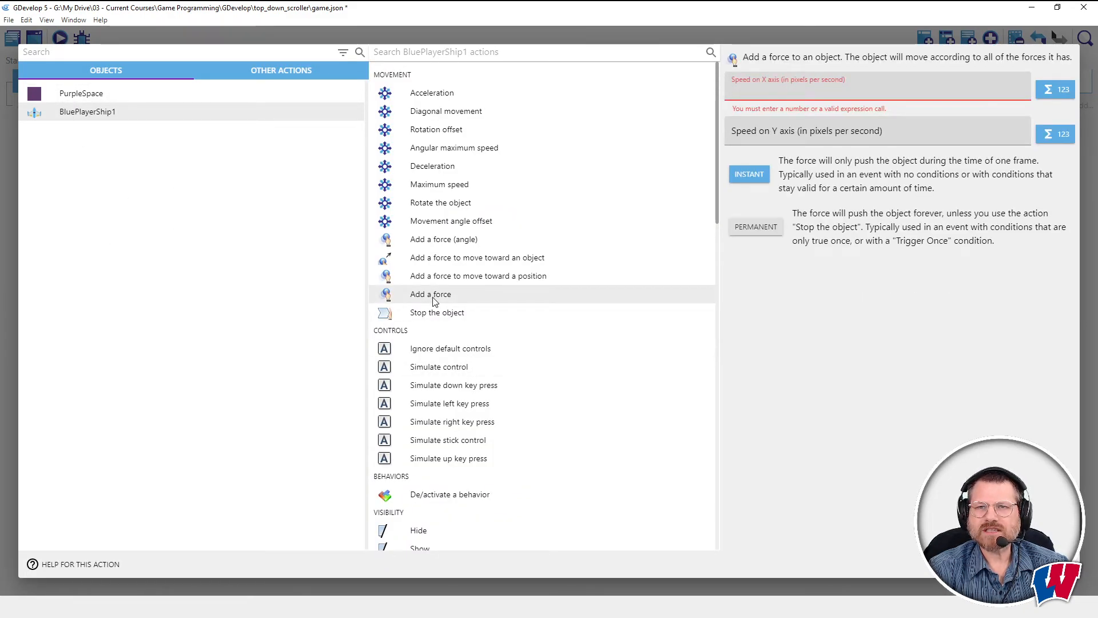
click(796, 82)
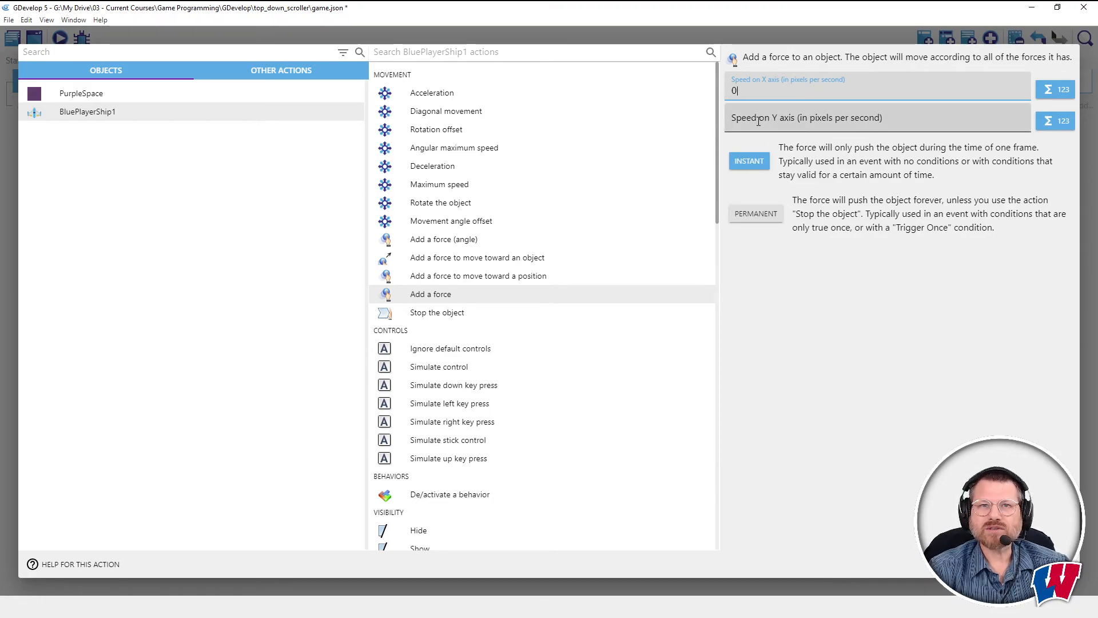
click(759, 121)
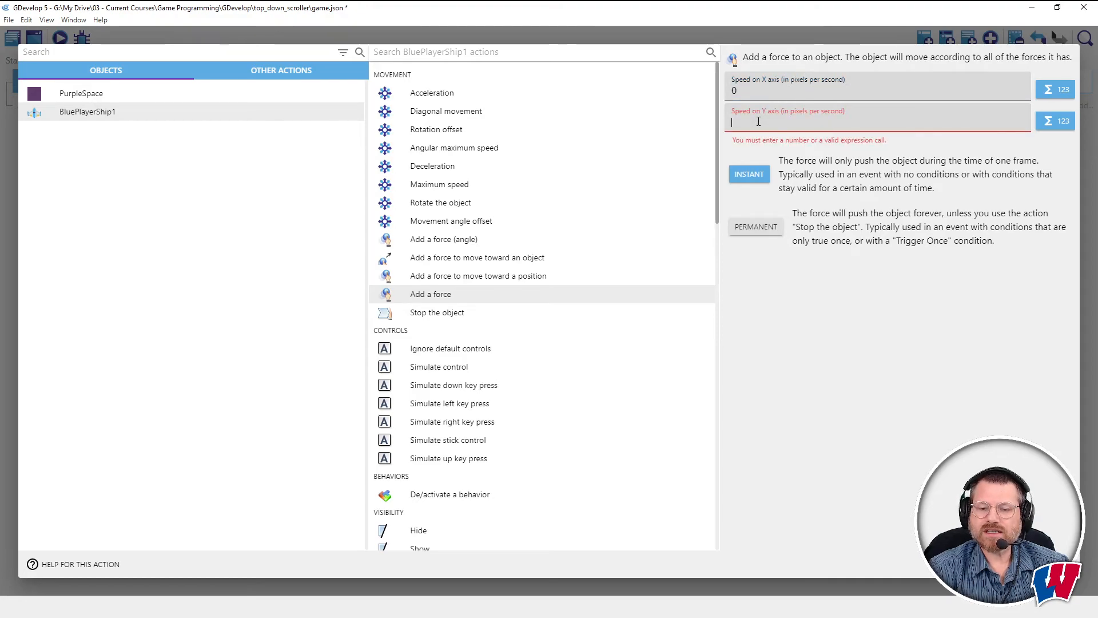
text(-50)
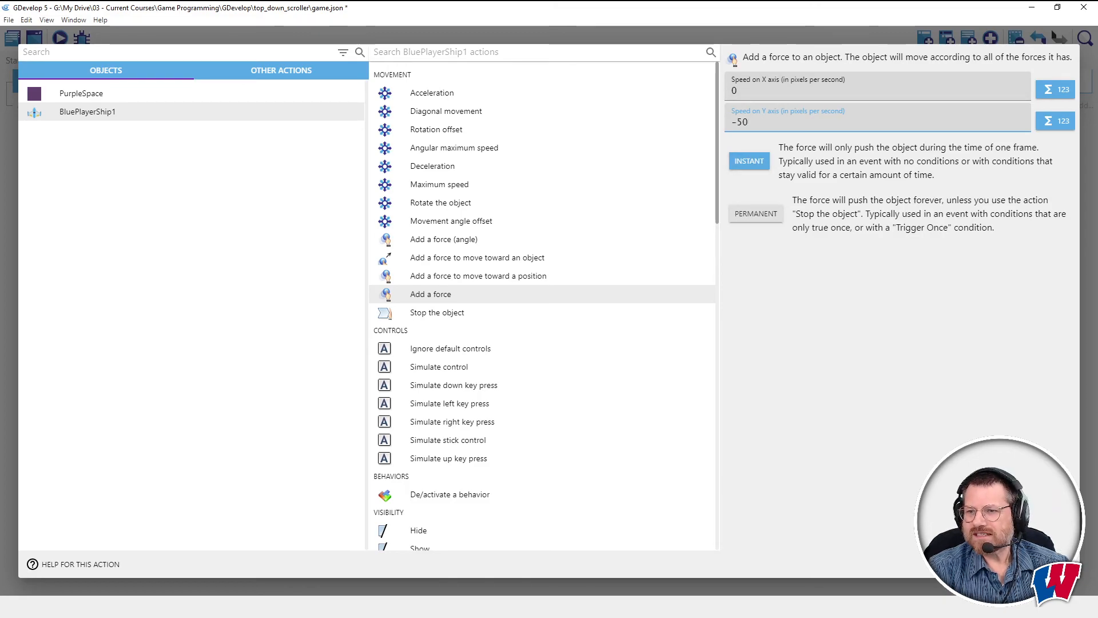
key(Return)
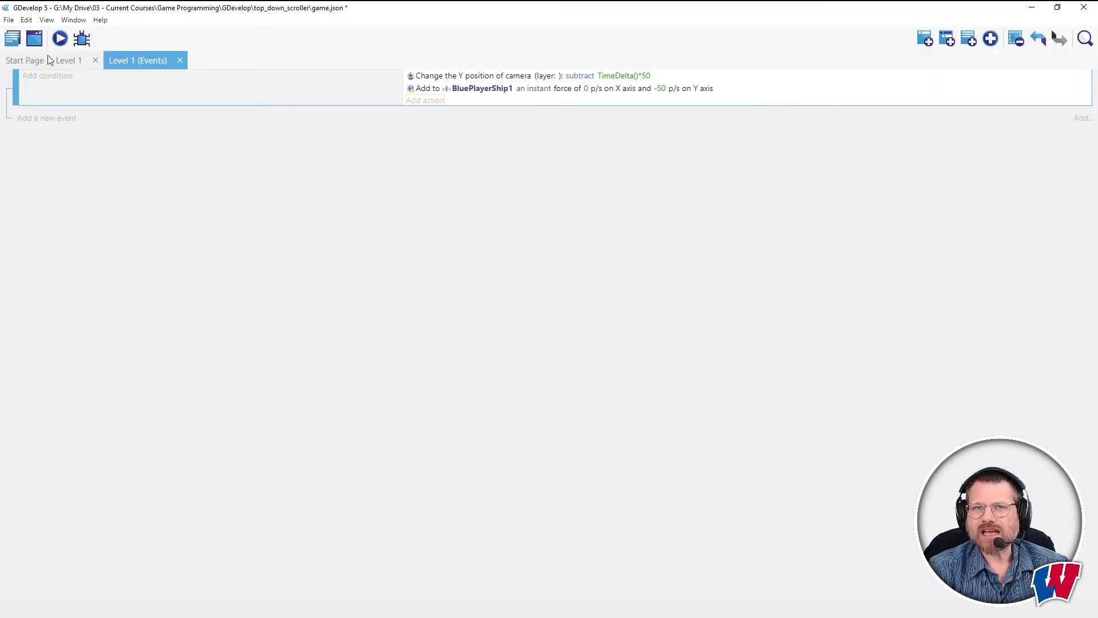
Preview the game, steer the ship in all directions to test that it moves along with the scrolling camera, and close the preview.
click(59, 38)
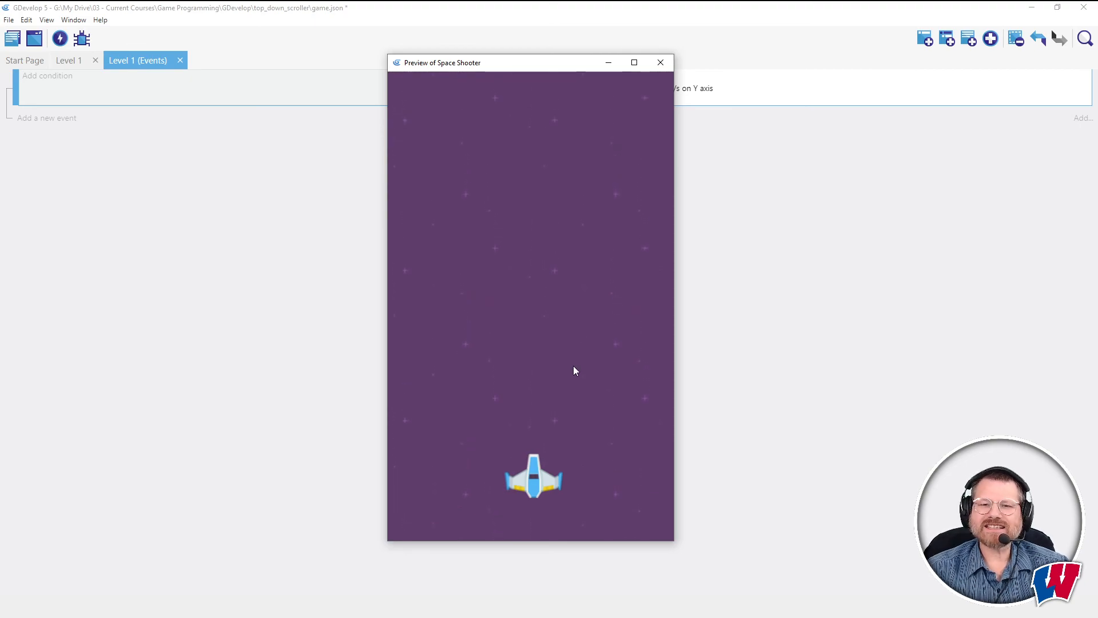
key(Up)
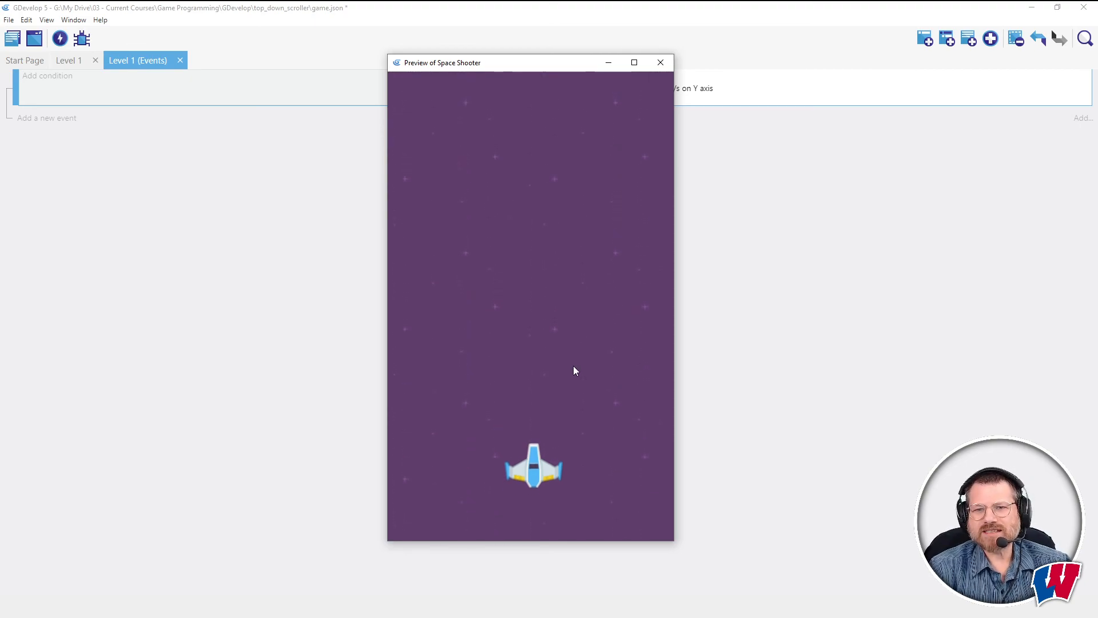
key(Left)
key(Down)
key(Right)
key(Up)
key(Left)
key(Right)
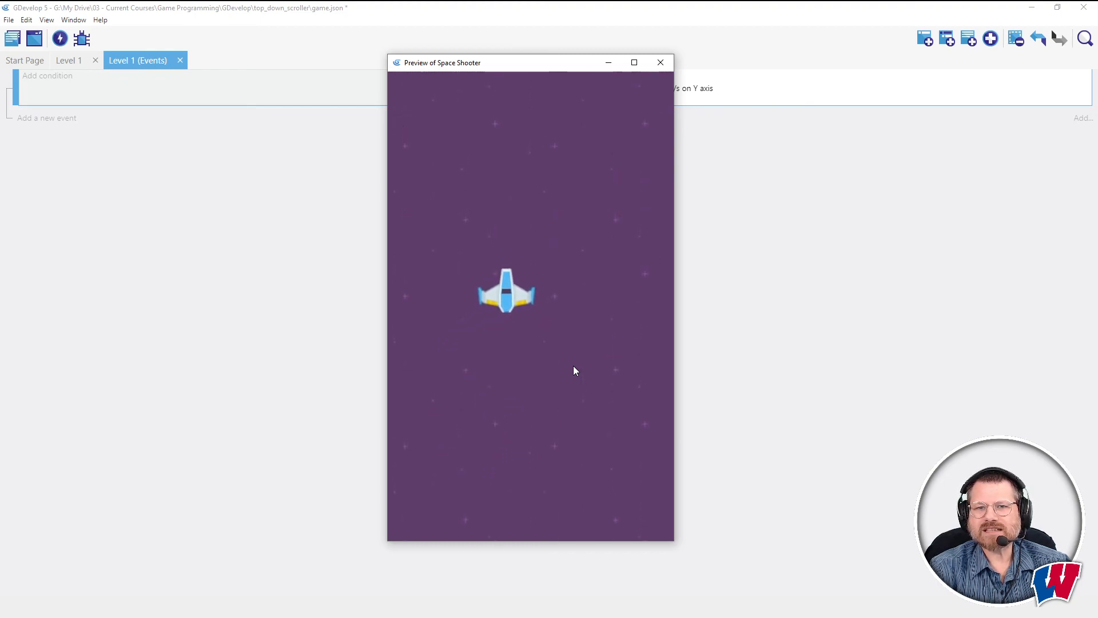
key(Down)
key(Left)
key(Up)
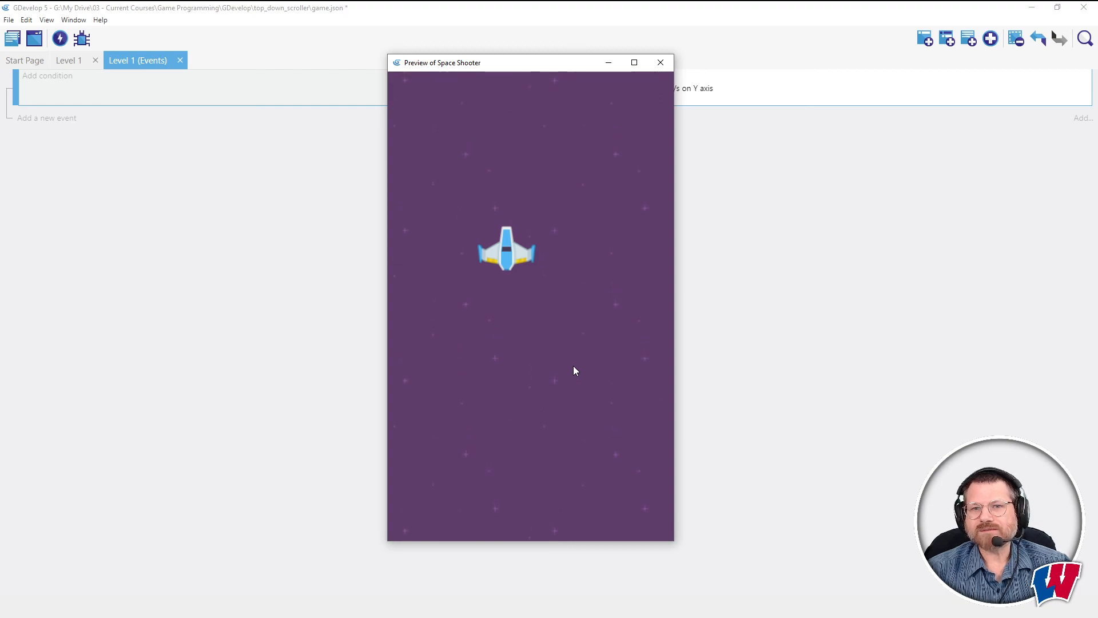
drag(485, 67, 451, 55)
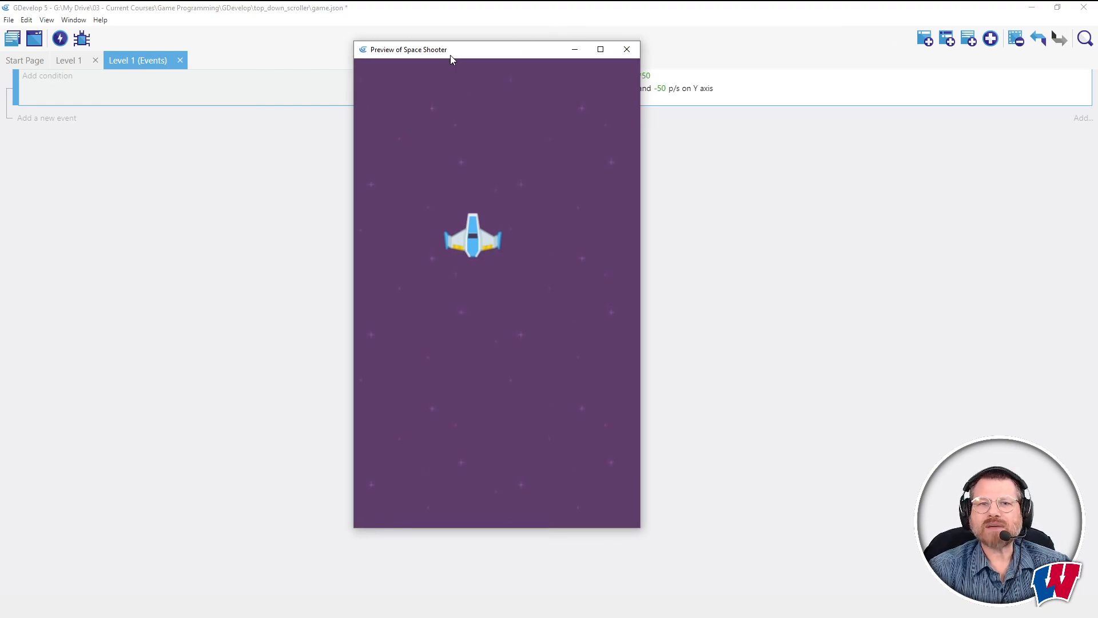
key(Down)
key(Right)
key(Up)
key(Left)
key(Down)
key(Right)
key(Up)
key(Left)
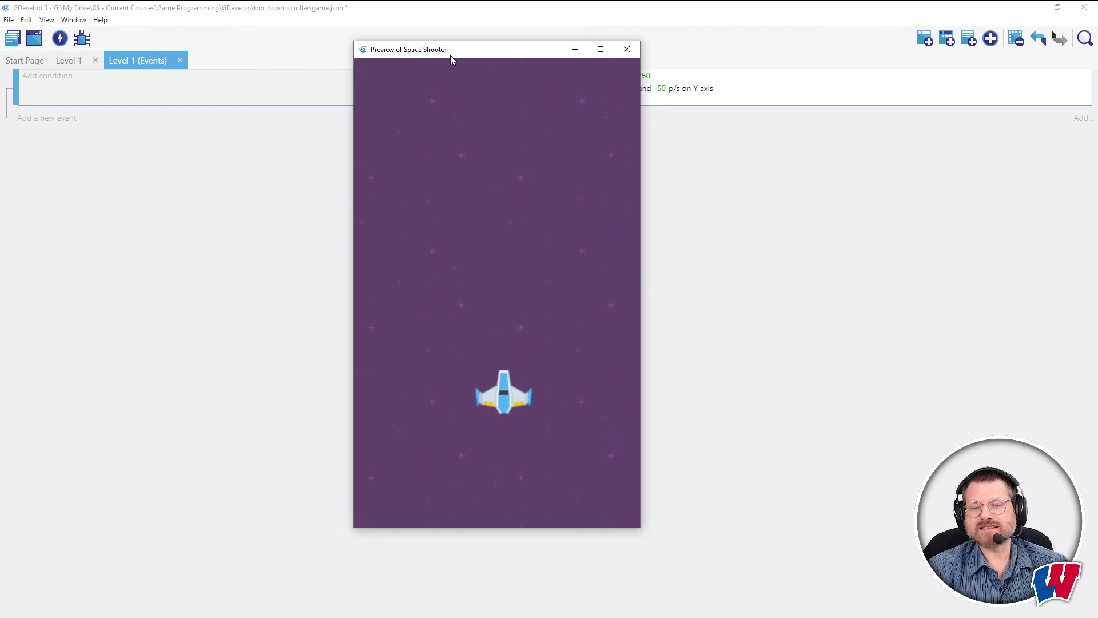
click(627, 49)
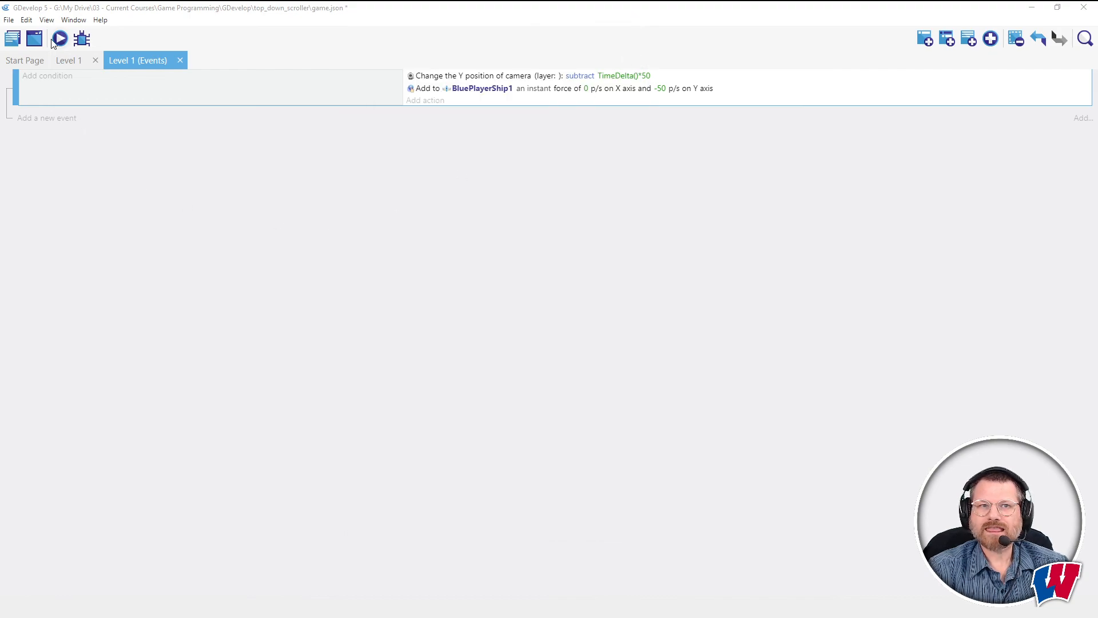